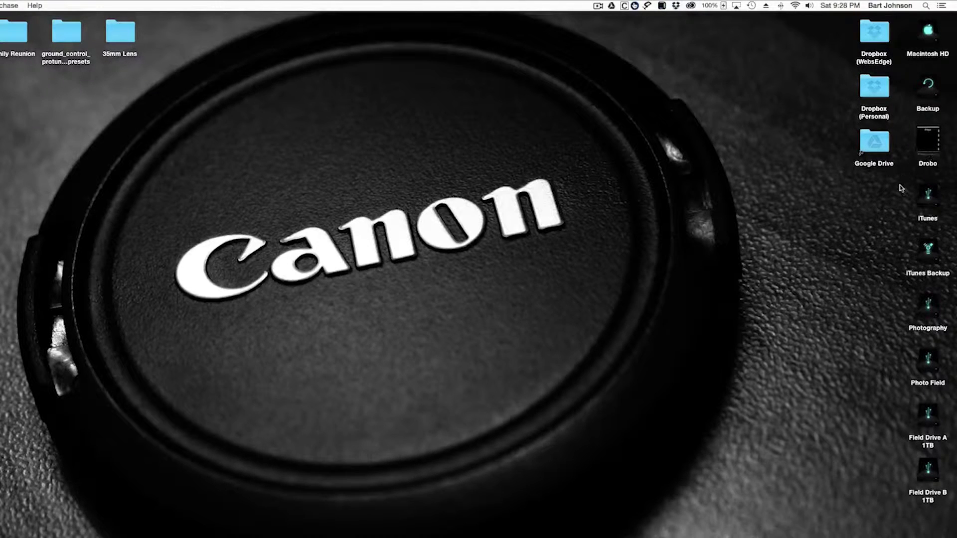
# Open the Drobo drive in a window and move it to the screen centre.
pyautogui.click(930, 148)
pyautogui.doubleClick(930, 148)
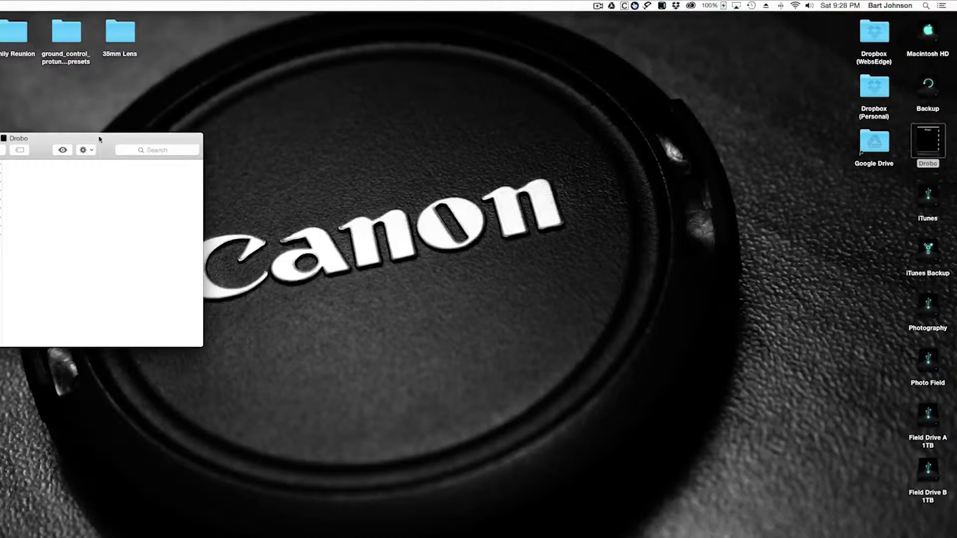
pyautogui.moveTo(101, 138); pyautogui.dragTo(369, 181)
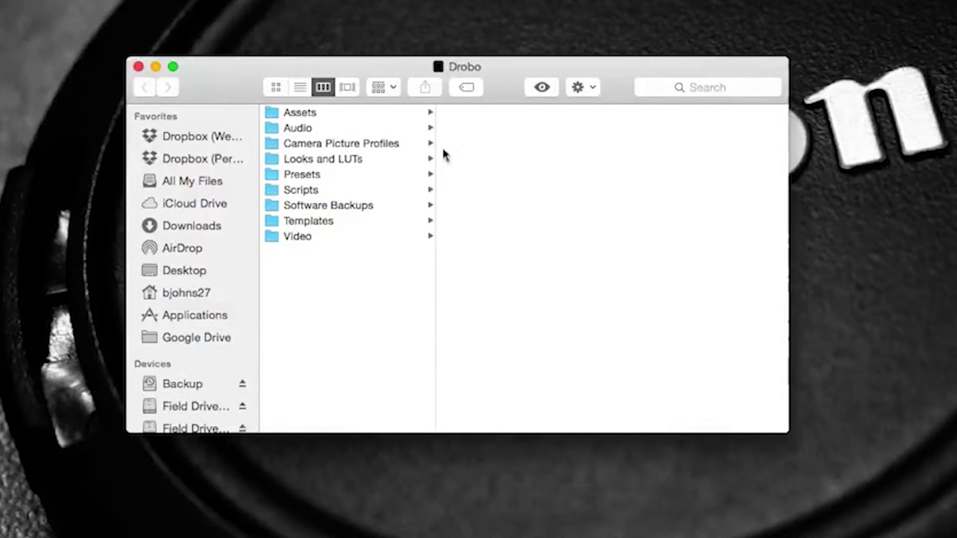
# Browse Camera Picture Profiles (5D3, XF300), then the Looks and LUTs and Presets folders.
pyautogui.click(381, 149)
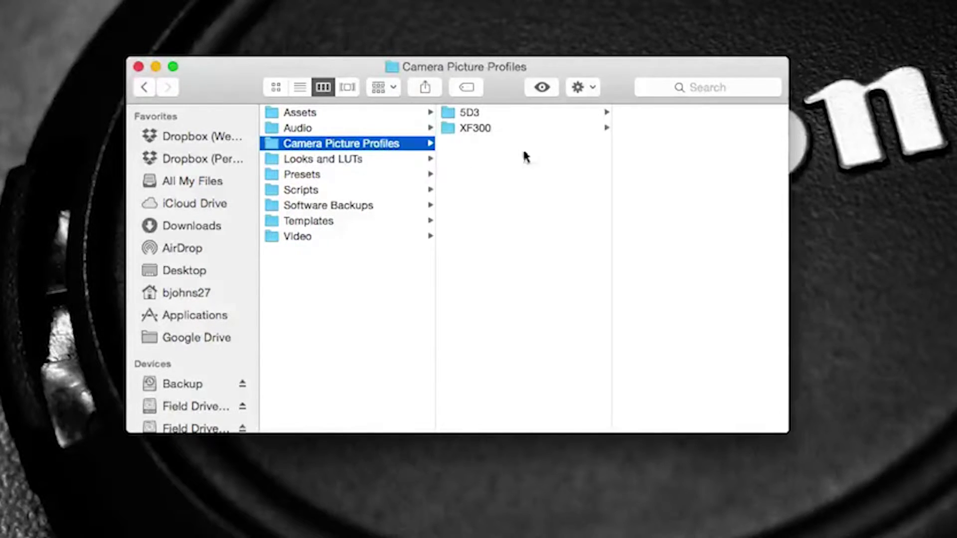
pyautogui.click(492, 115)
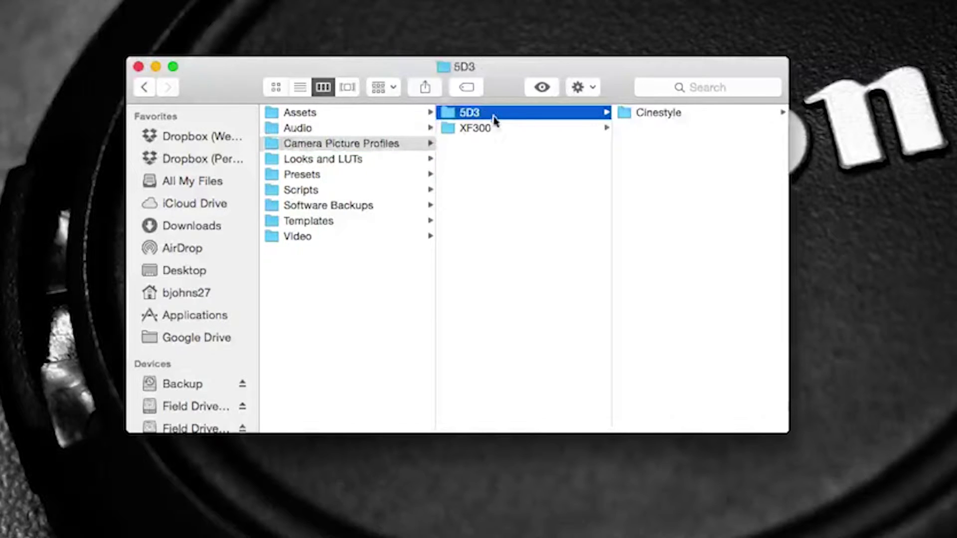
pyautogui.click(487, 129)
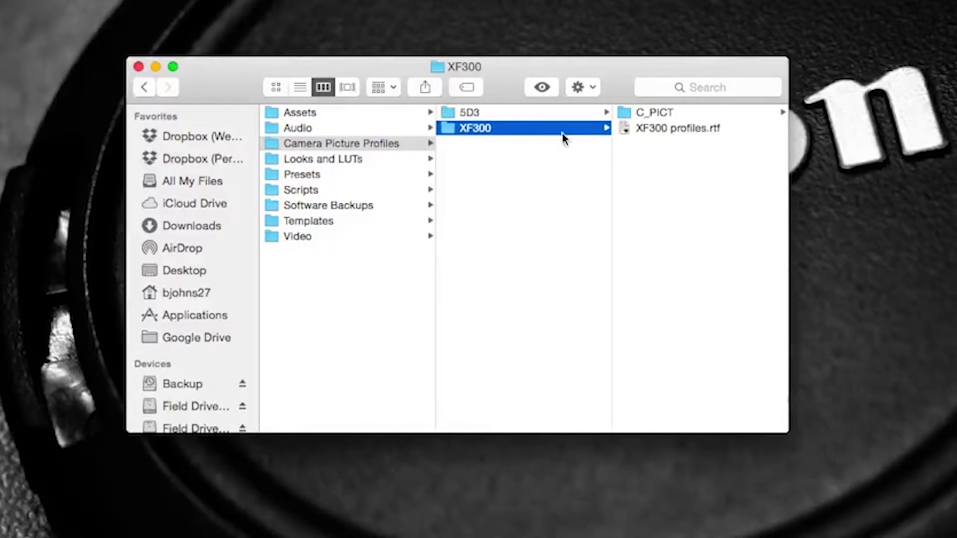
pyautogui.click(360, 160)
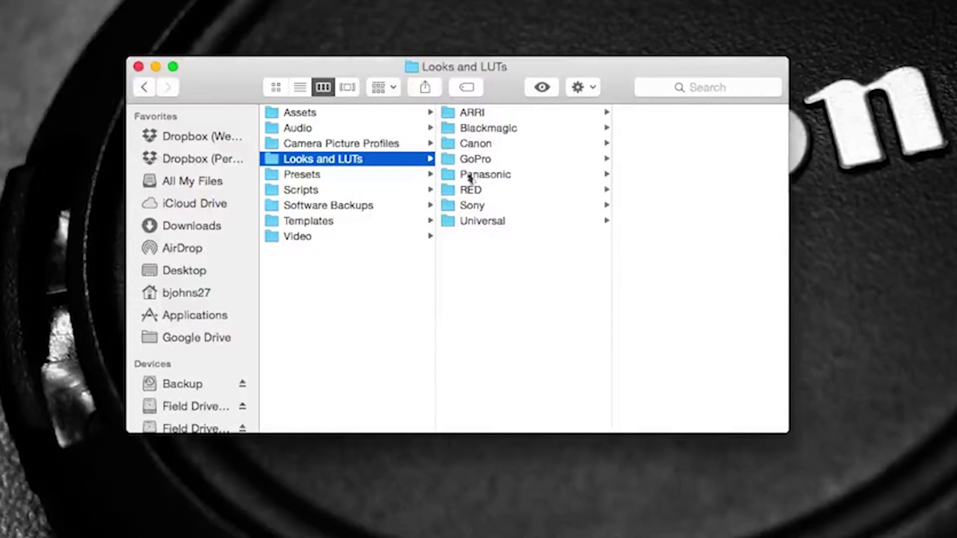
pyautogui.click(327, 175)
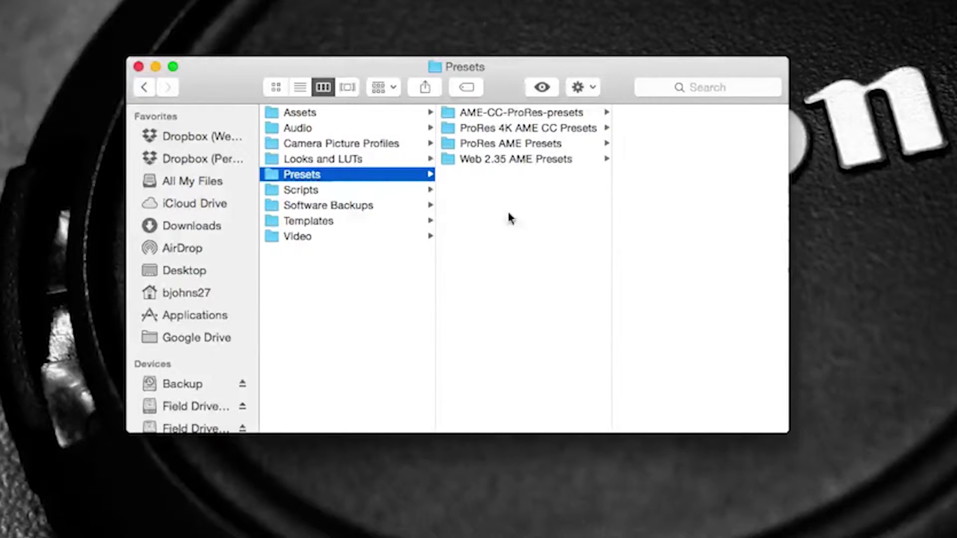
# Look through the Scripts, Software Backups and Templates folders, ending on Video.
pyautogui.click(363, 191)
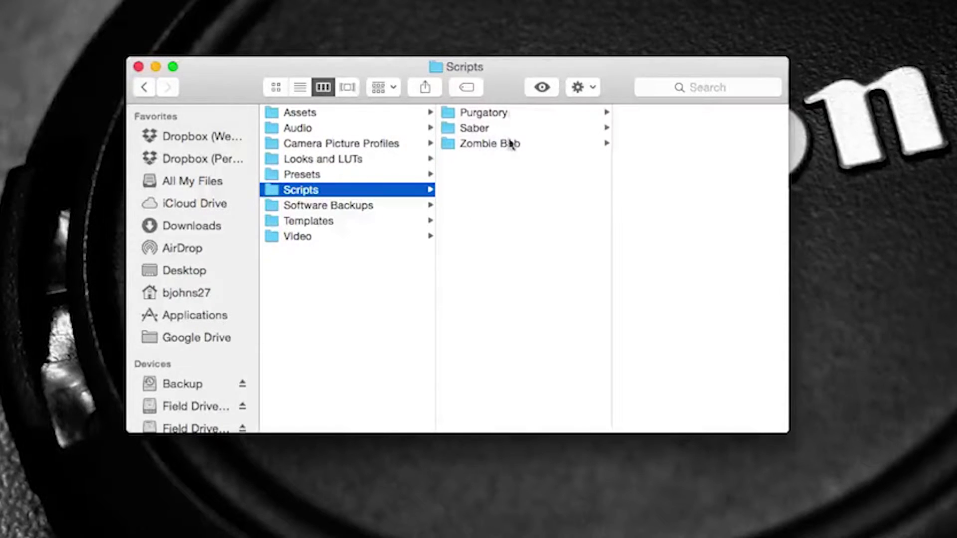
pyautogui.click(367, 206)
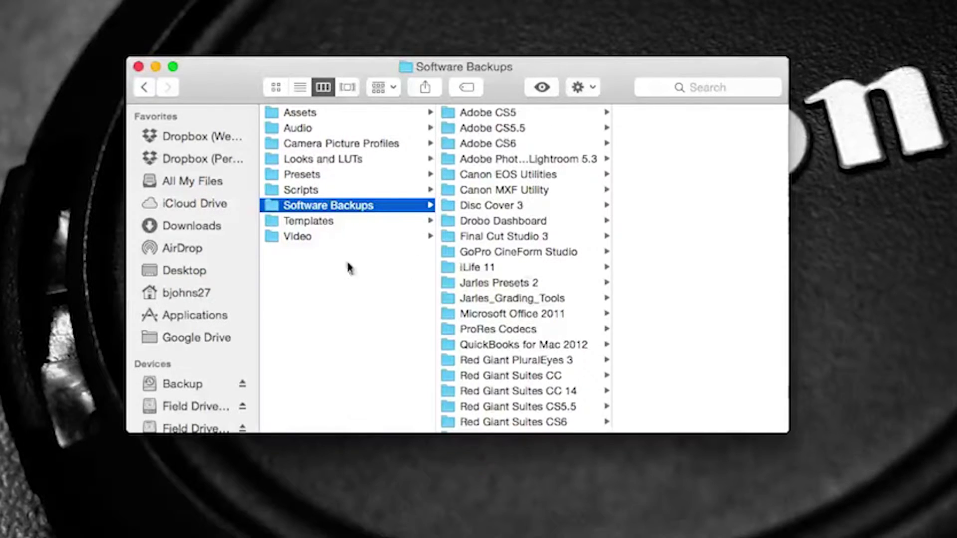
pyautogui.click(300, 221)
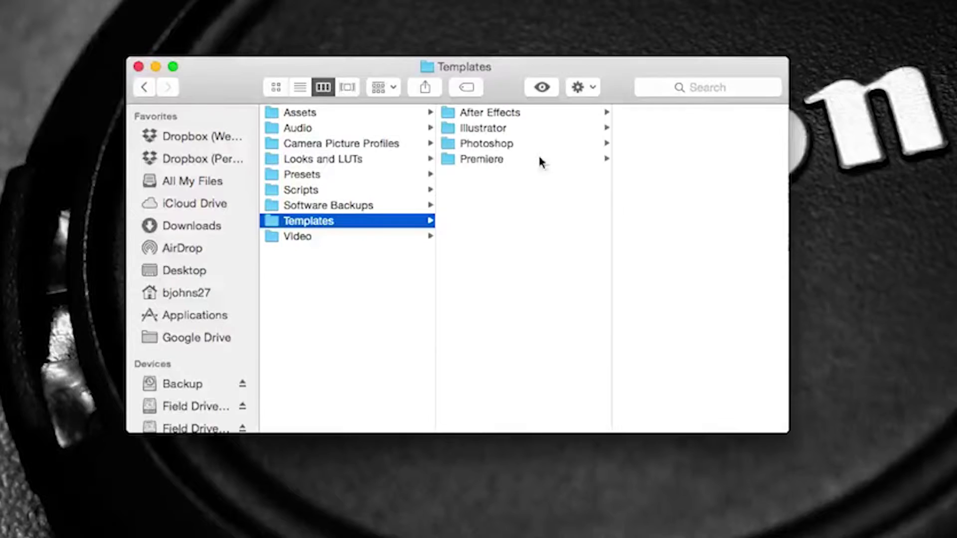
pyautogui.click(322, 238)
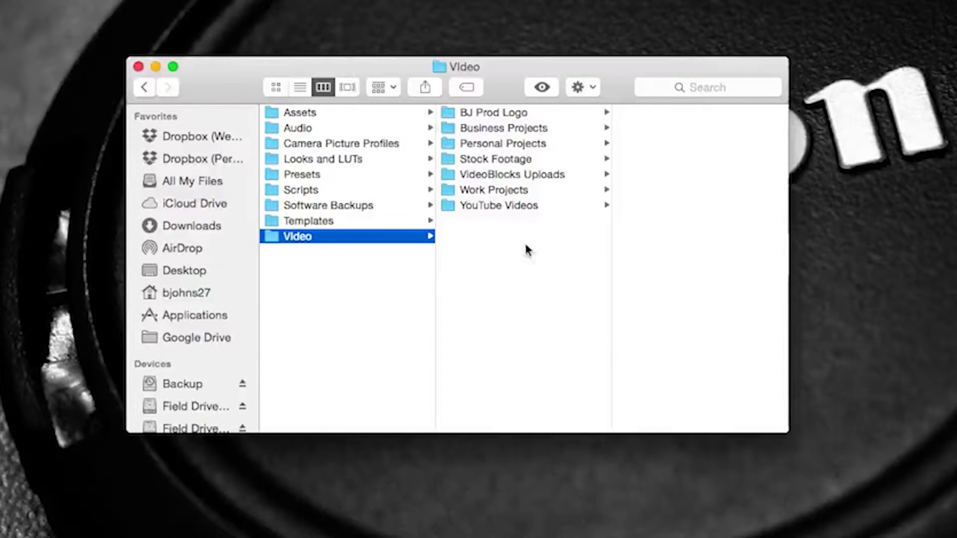
# Show YouTube Videos › Assets with its 1080p clips, shifting the window slightly left.
pyautogui.click(515, 207)
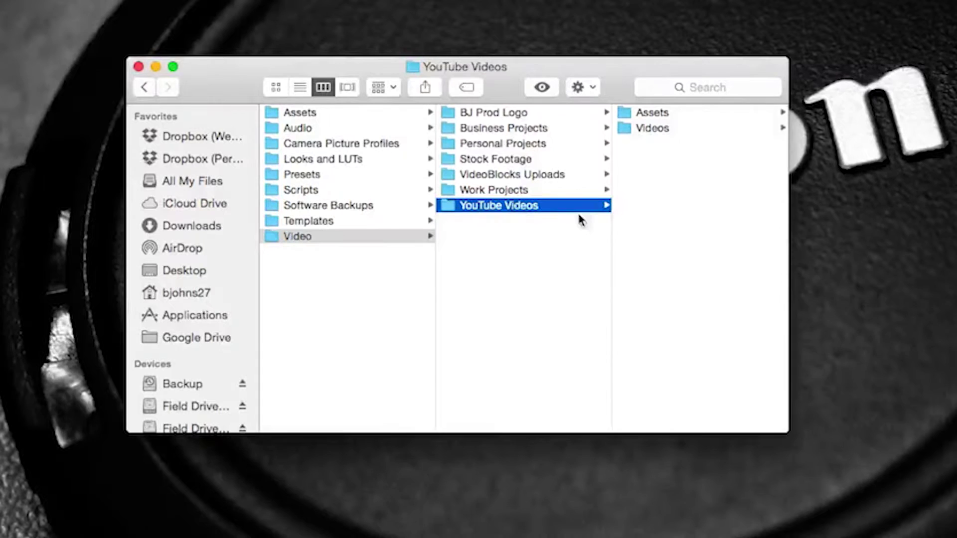
pyautogui.moveTo(613, 67); pyautogui.dragTo(563, 72)
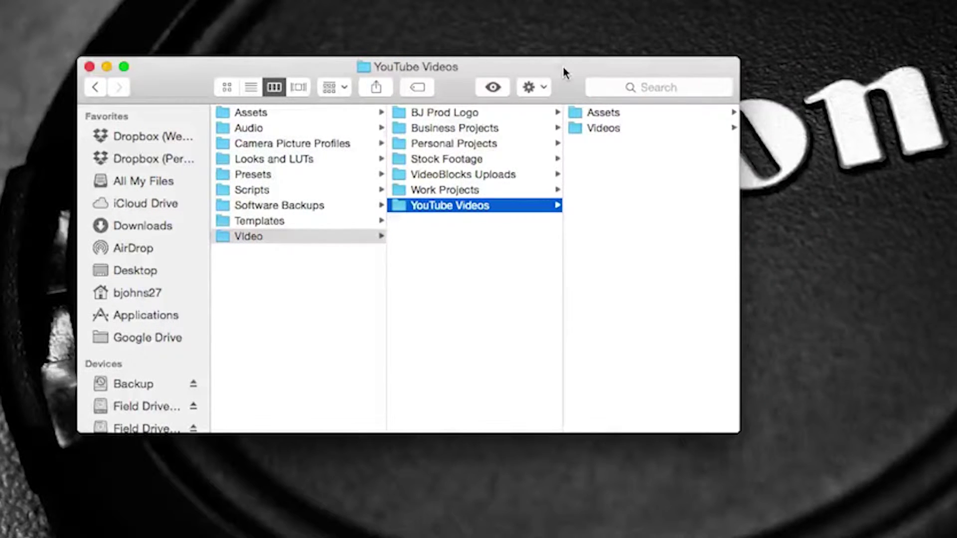
pyautogui.click(620, 109)
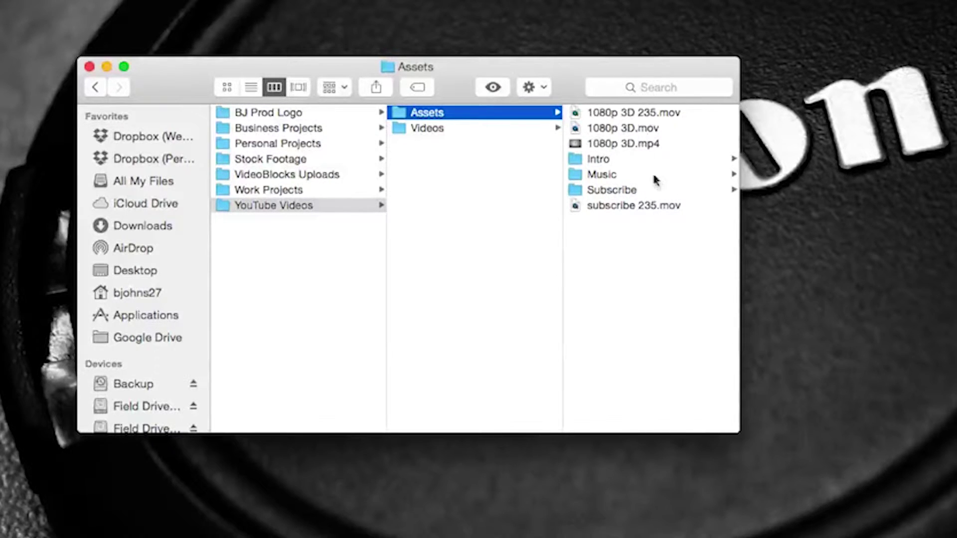
# Scroll through YouTube Videos › Videos' per-video folders, Backup Storage to Wireless Monitor, then return to the top.
pyautogui.click(470, 129)
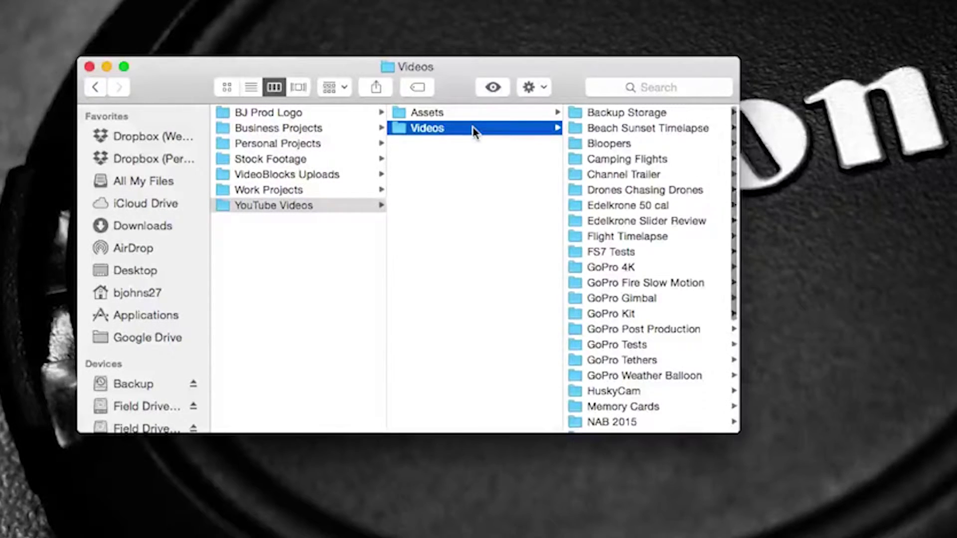
pyautogui.scroll(-5, 668, 252)
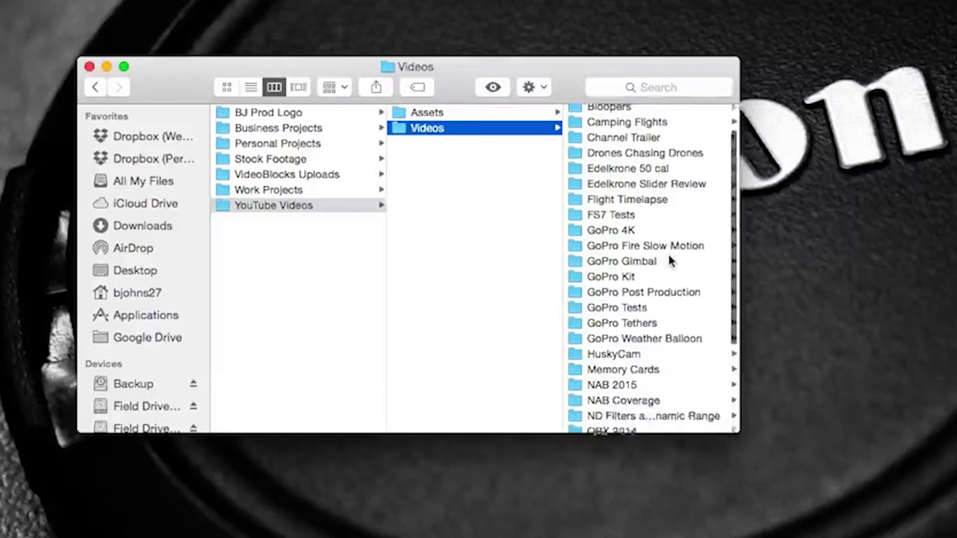
pyautogui.scroll(-6, 668, 253)
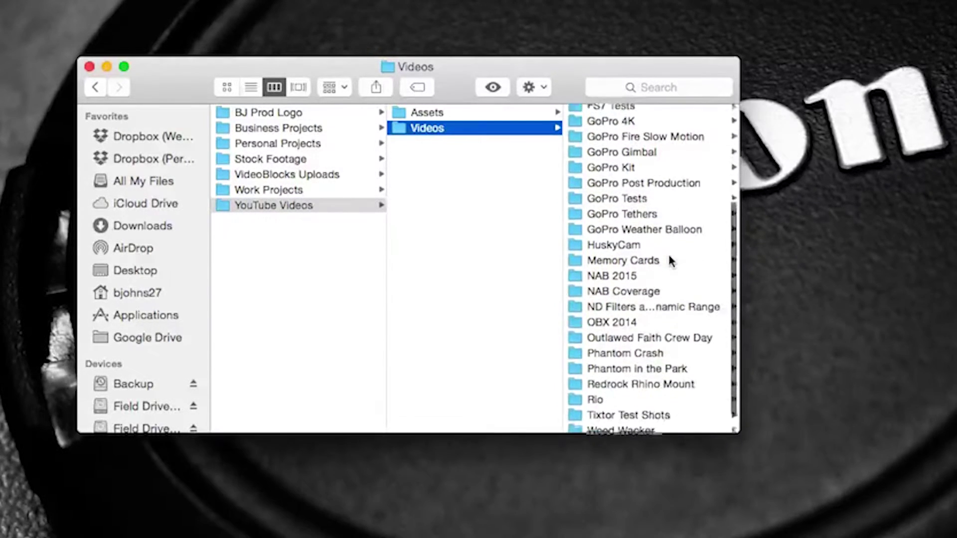
pyautogui.scroll(11, 668, 253)
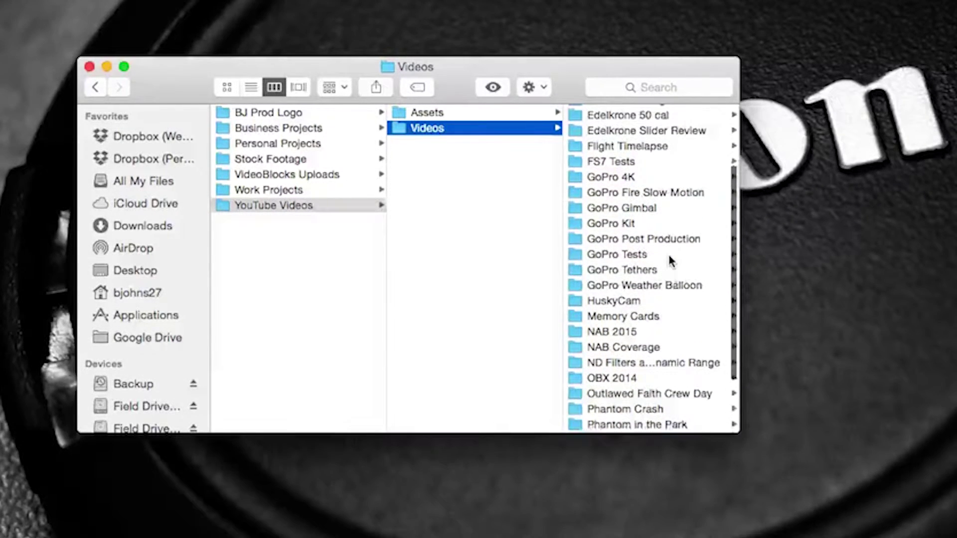
pyautogui.scroll(1, 668, 257)
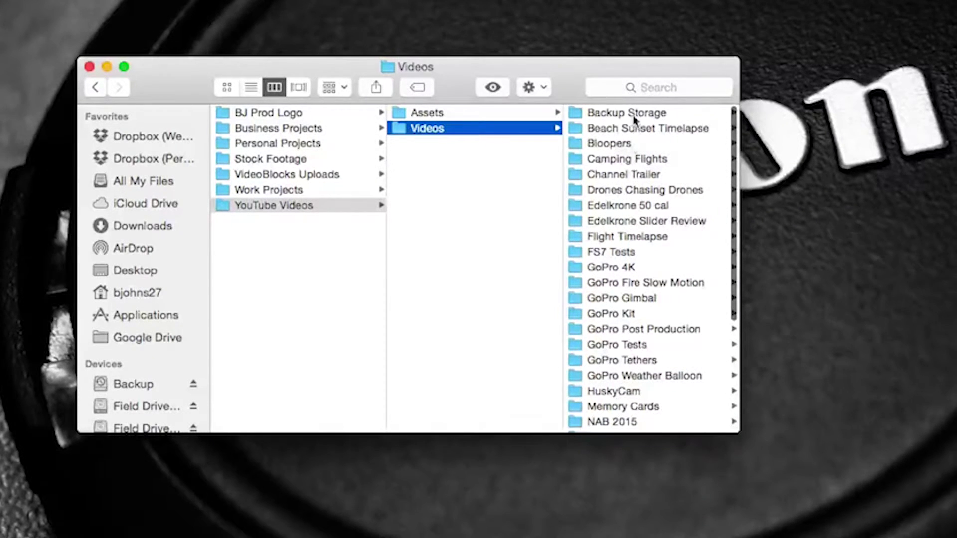
pyautogui.scroll(-5, 643, 343)
pyautogui.scroll(-6, 642, 343)
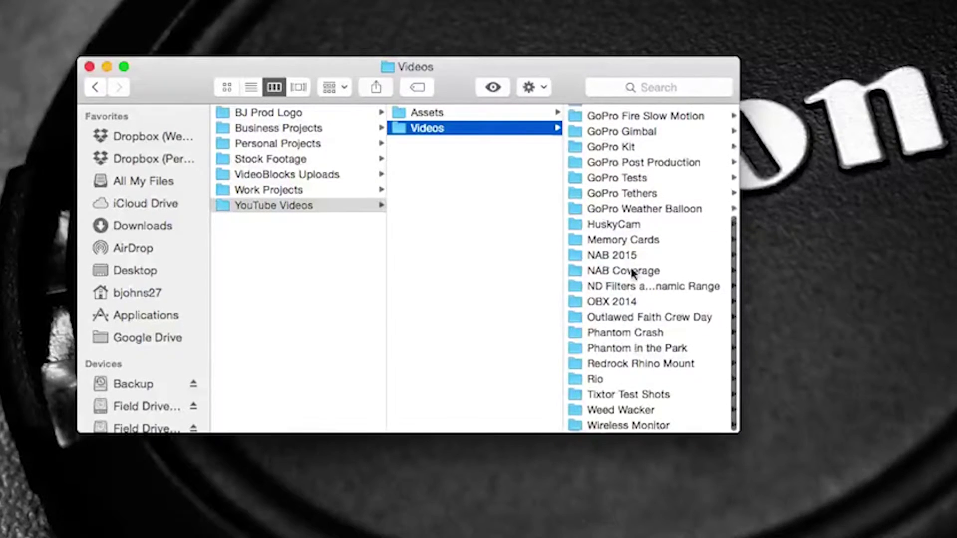
pyautogui.scroll(11, 632, 298)
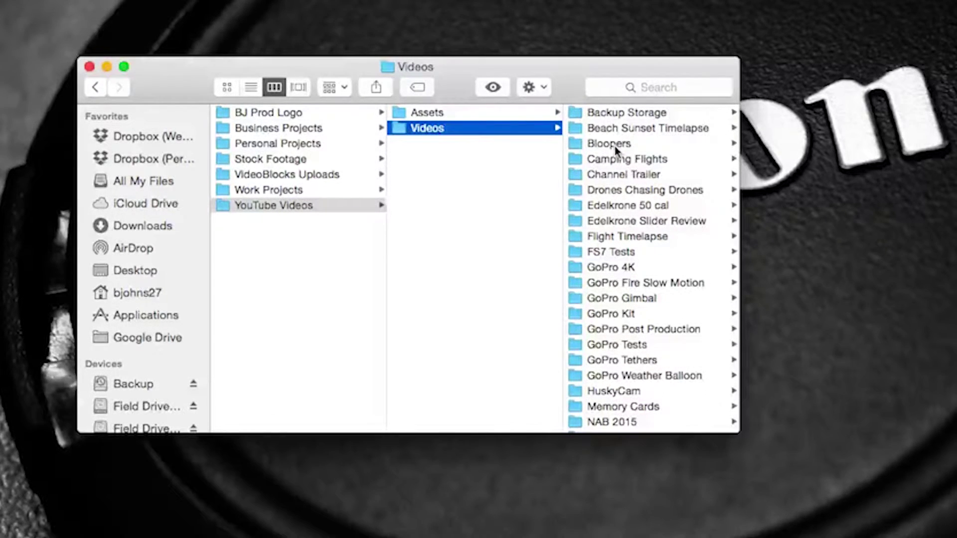
pyautogui.scroll(-5, 618, 258)
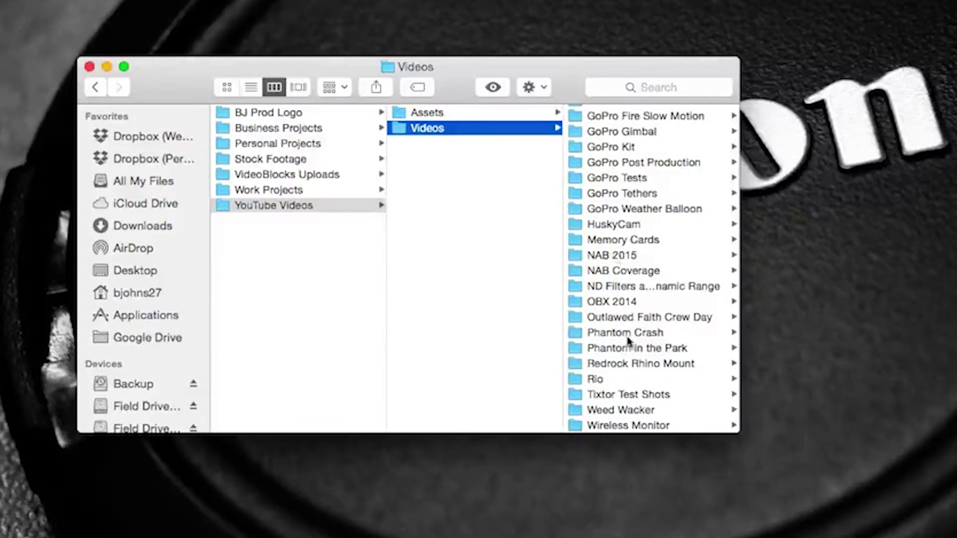
pyautogui.scroll(3, 643, 283)
pyautogui.scroll(7, 642, 283)
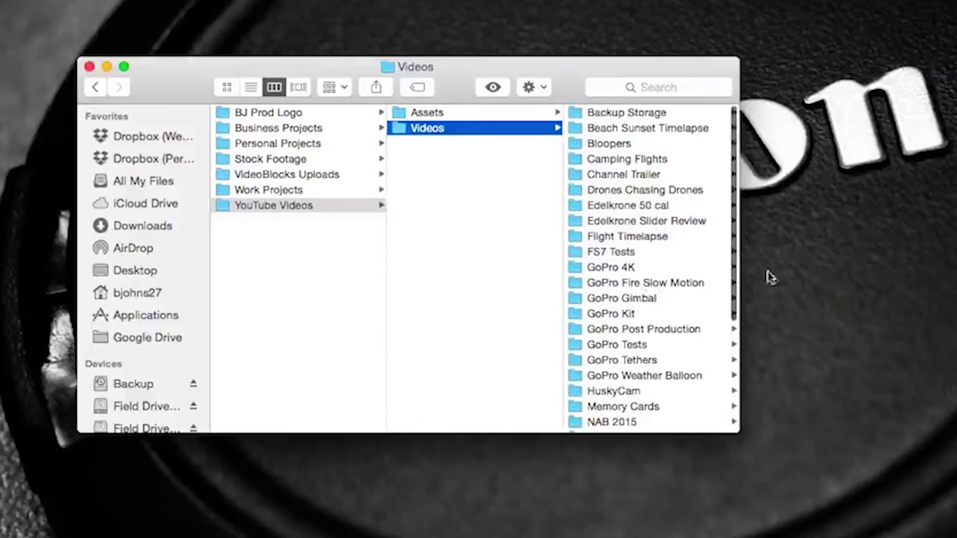
# Review Edelkrone Slider Review's Project File, Footage (XF300, 5D3) and Exports folders.
pyautogui.click(681, 221)
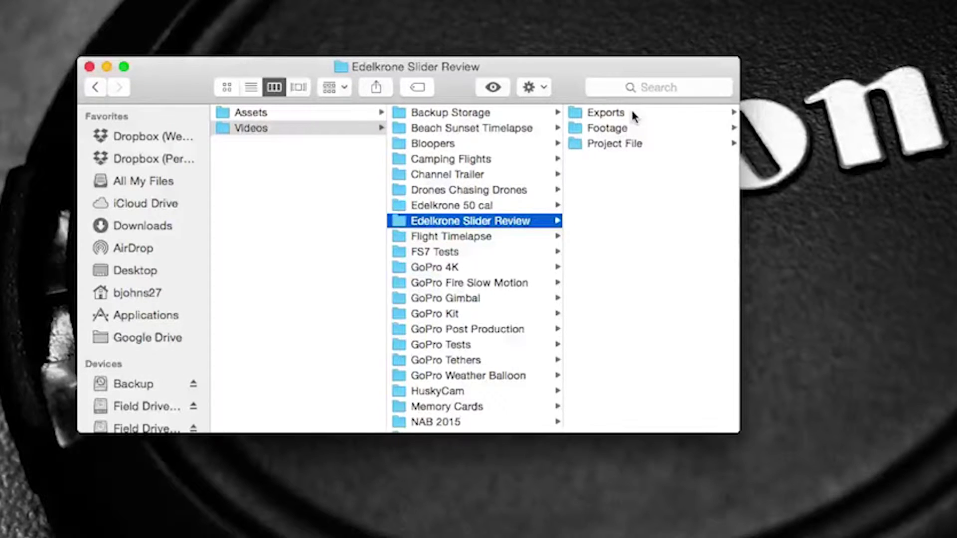
pyautogui.click(639, 146)
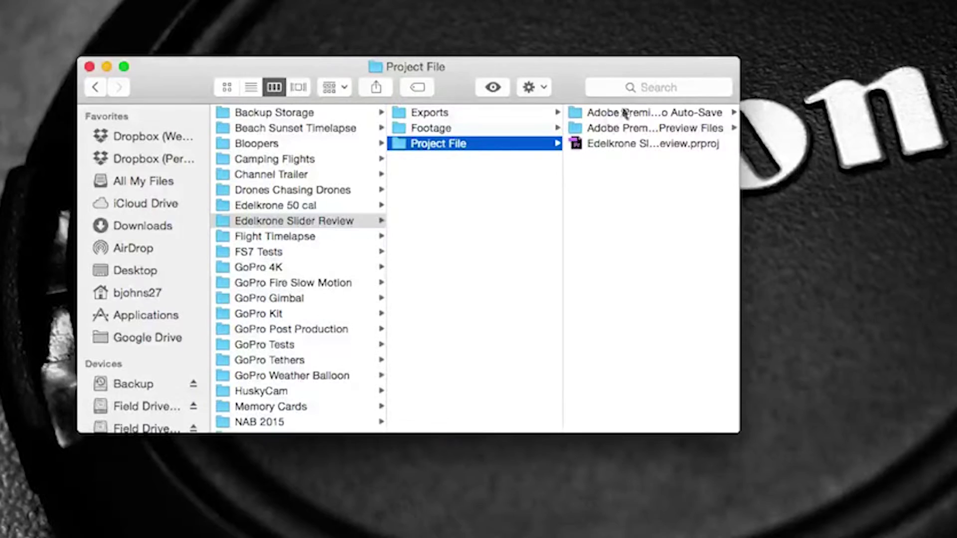
pyautogui.click(466, 128)
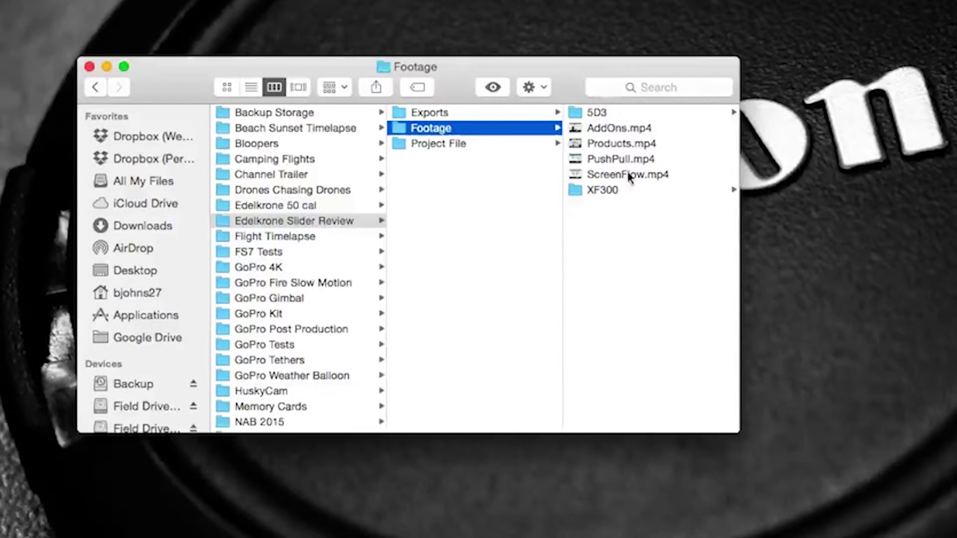
pyautogui.click(602, 191)
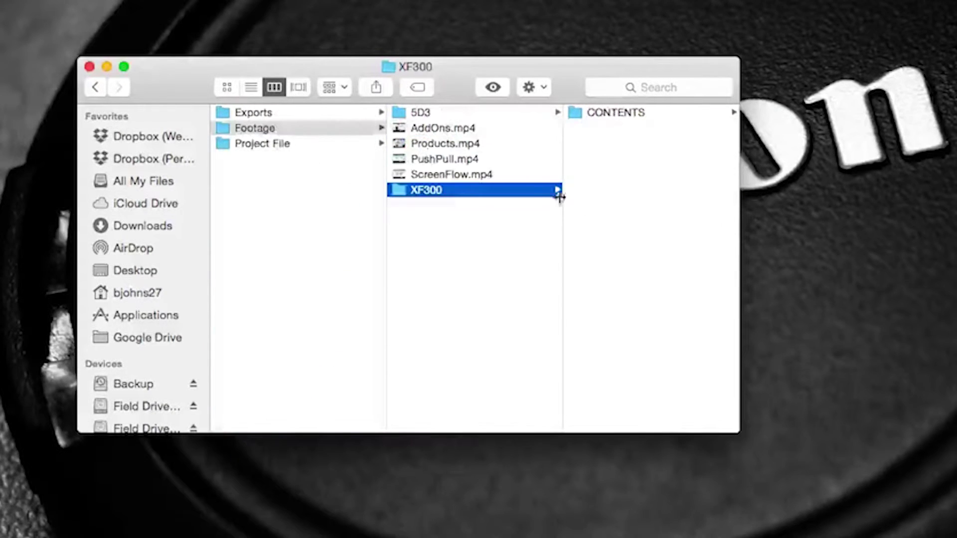
pyautogui.click(429, 113)
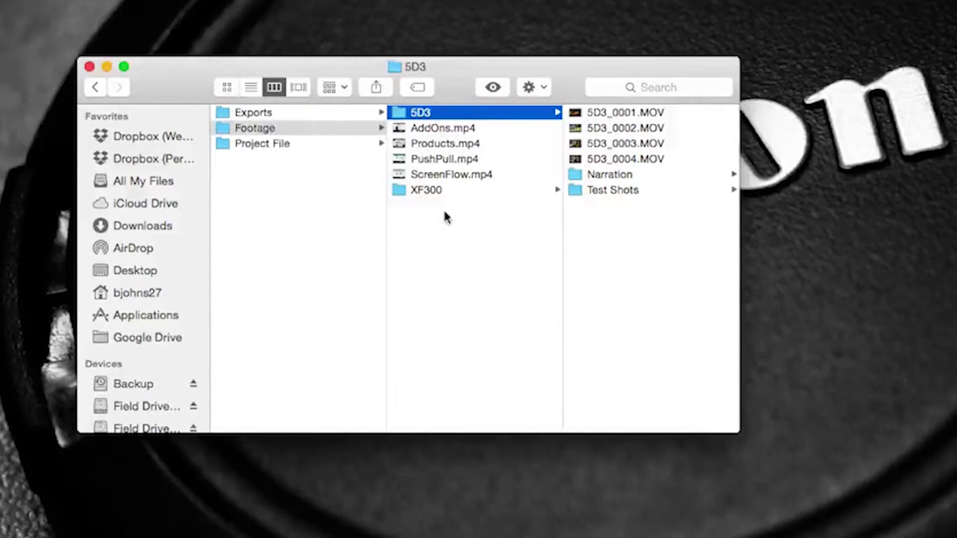
pyautogui.hscroll(-3, 445, 215)
pyautogui.click(432, 113)
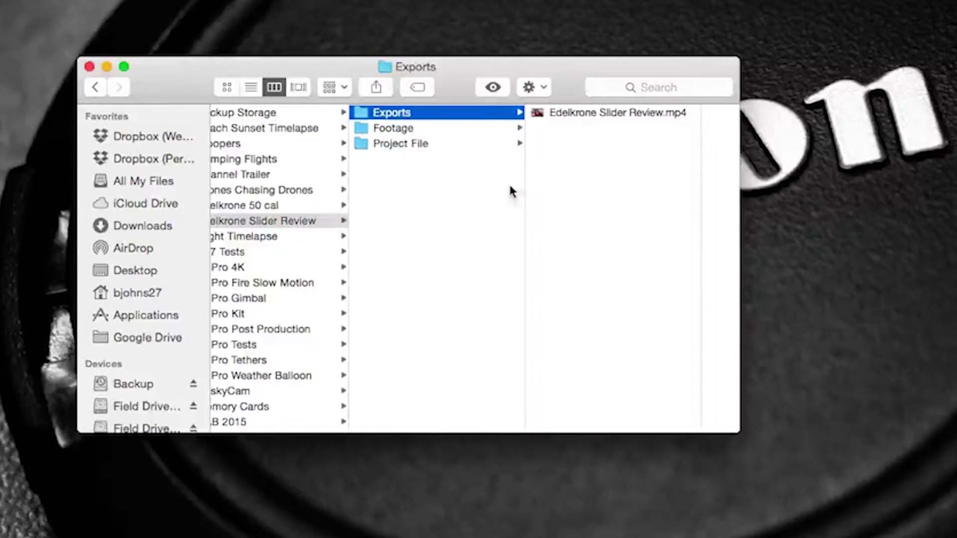
# Scroll the columns back and show the shared Assets folder's intro, music and subscribe files.
pyautogui.hscroll(-5, 512, 192)
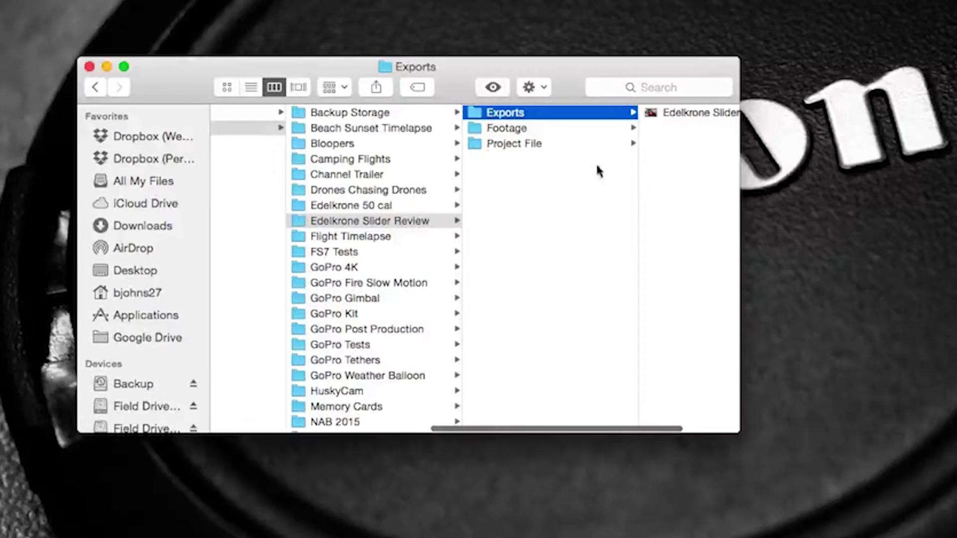
pyautogui.hscroll(3, 646, 218)
pyautogui.hscroll(-4, 635, 216)
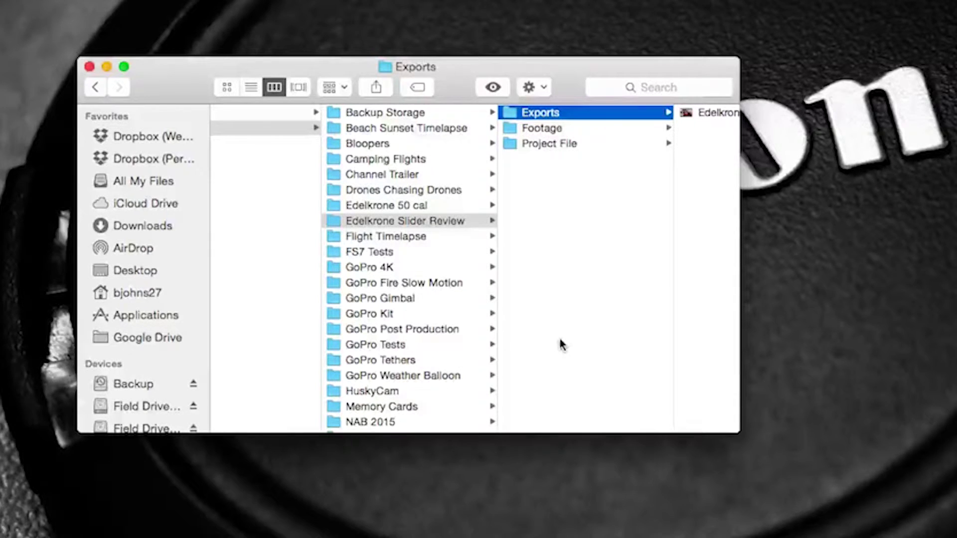
pyautogui.hscroll(-5, 575, 256)
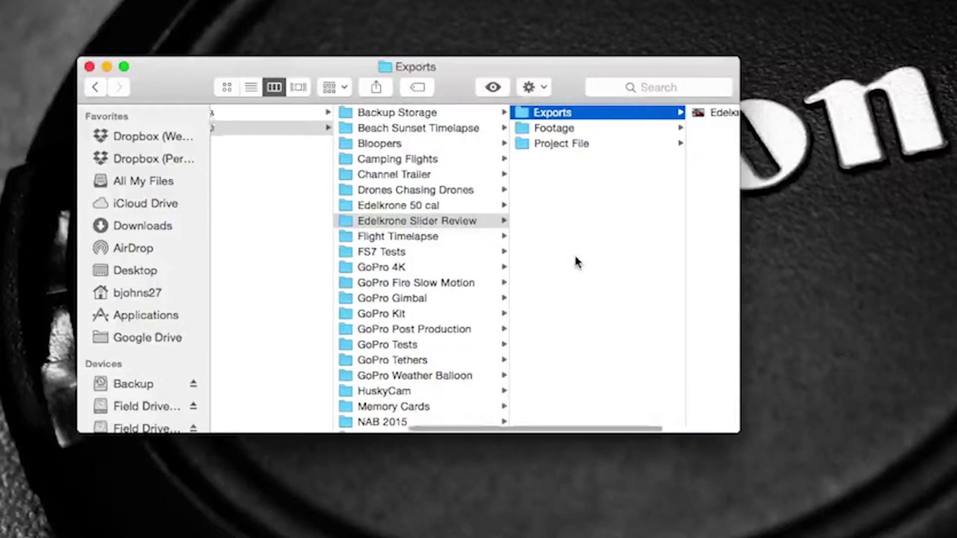
pyautogui.hscroll(-3, 573, 256)
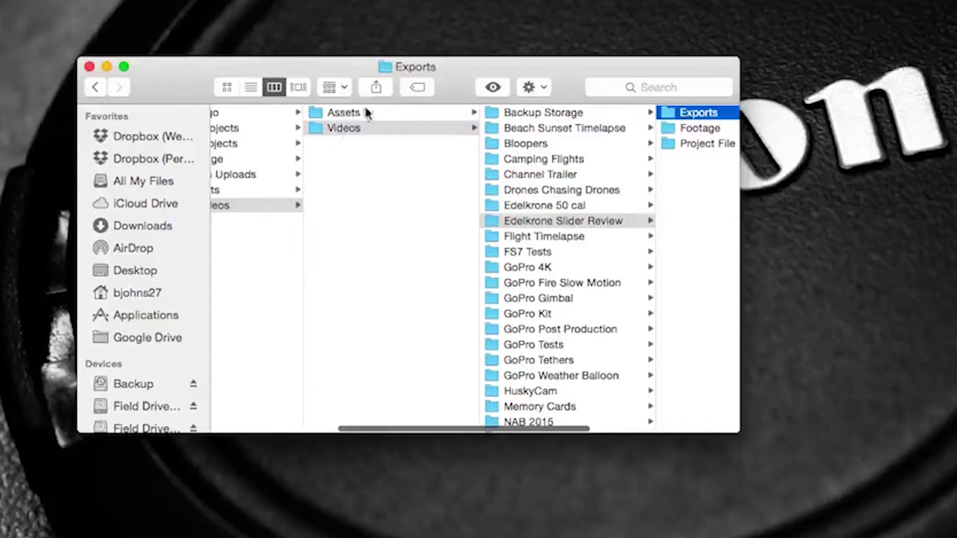
pyautogui.click(388, 113)
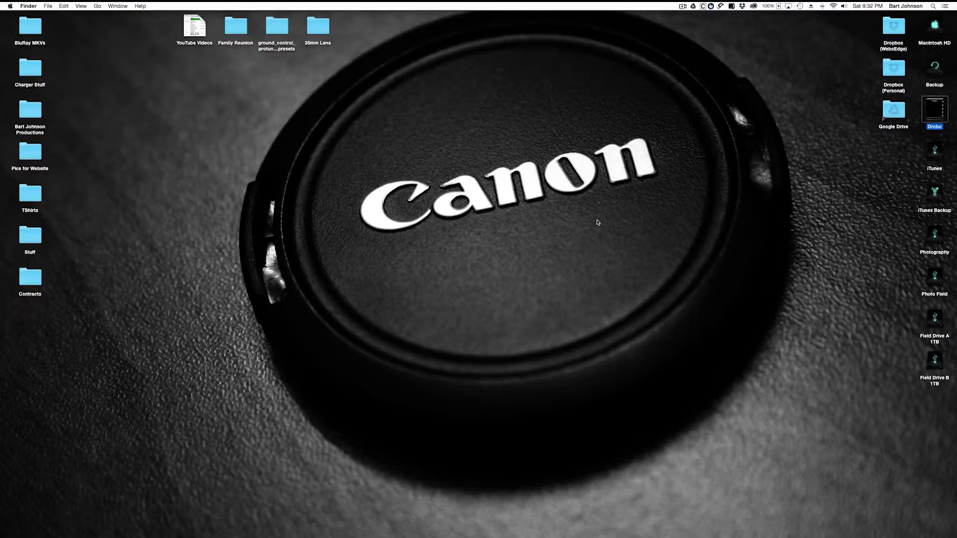
# Bring up Field Drive A 1TB's NYSDH › Footage folder holding Card A through Card E.
pyautogui.moveTo(882, 520)
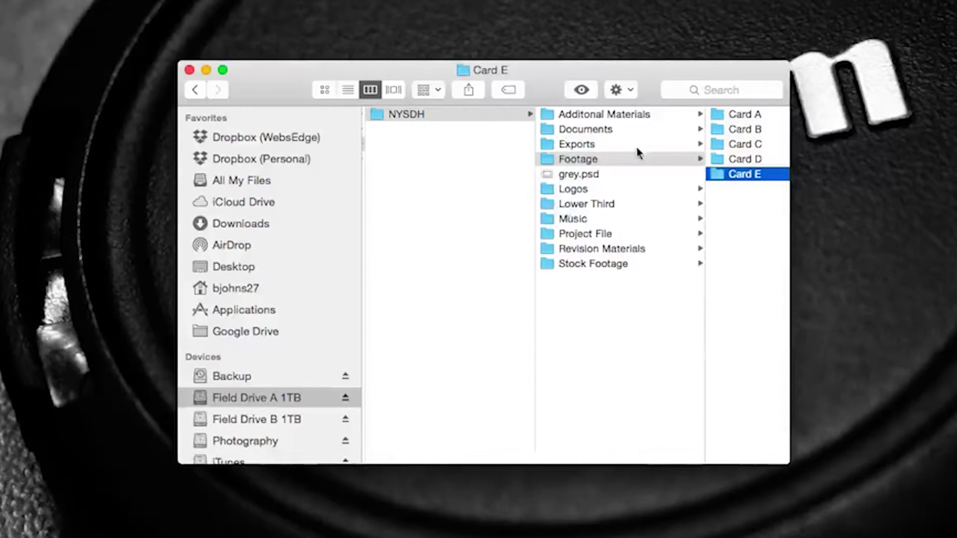
# Browse NYSDH's Additonal Materials, Documents, Exports and Footage › Card A folders.
pyautogui.click(650, 115)
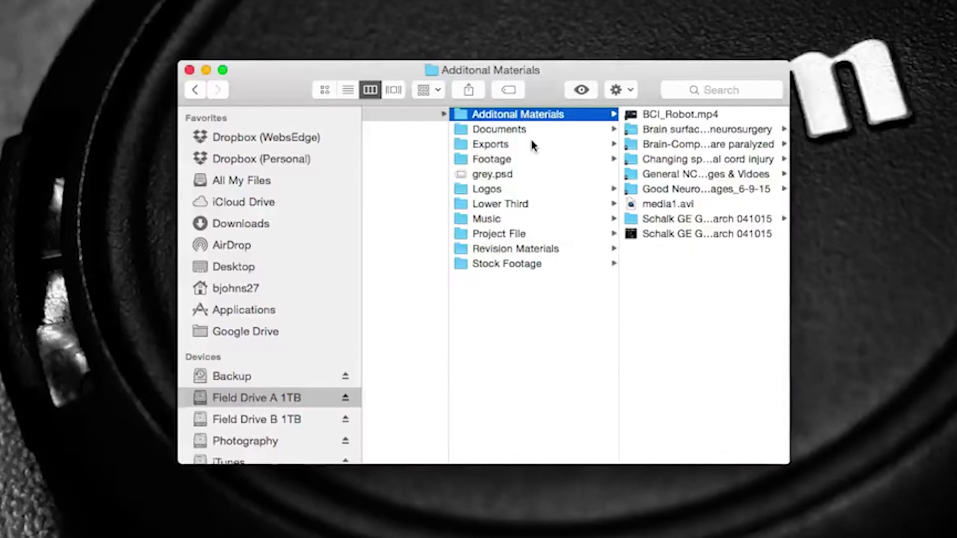
pyautogui.click(547, 130)
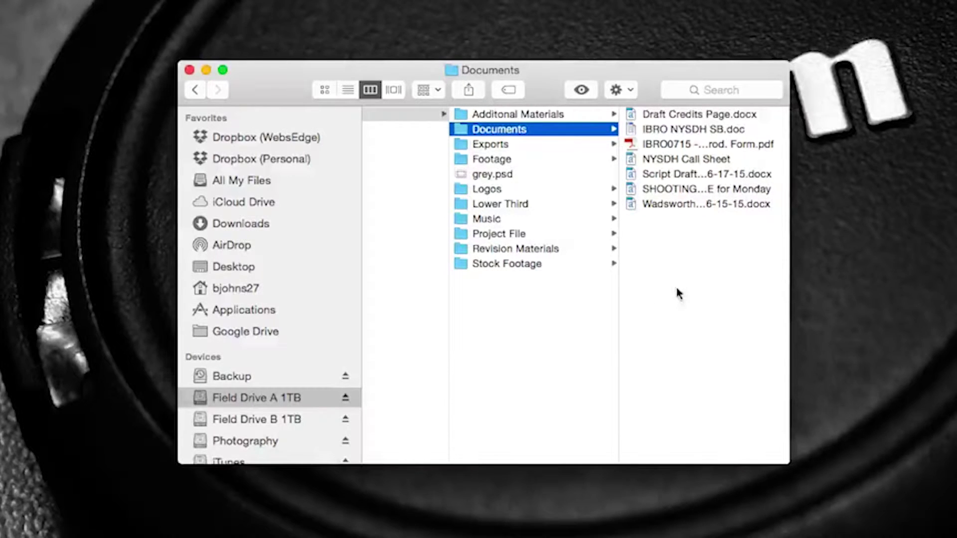
pyautogui.click(555, 144)
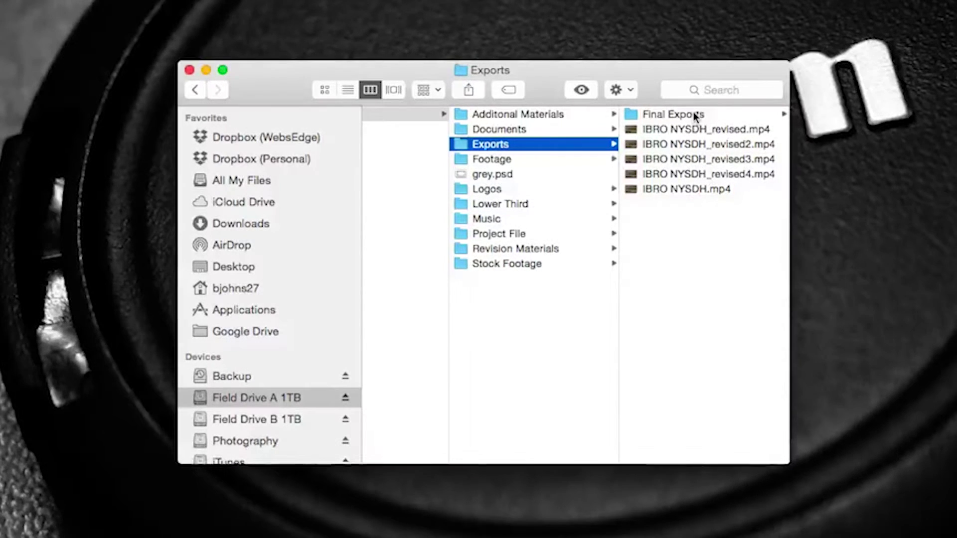
pyautogui.click(556, 158)
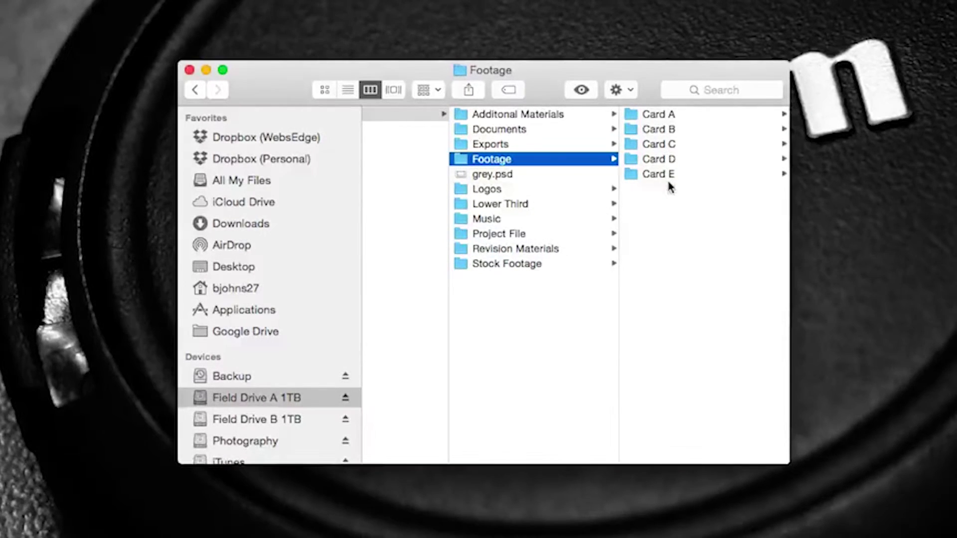
pyautogui.click(691, 115)
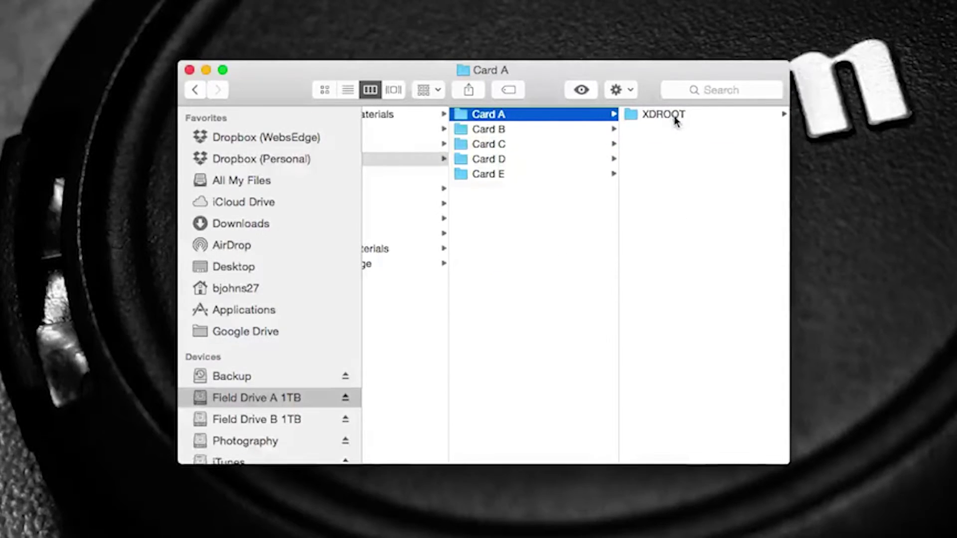
# View the Logos folder, then Lower Third's Assets, Exports and Project subfolders.
pyautogui.hscroll(-5, 559, 144)
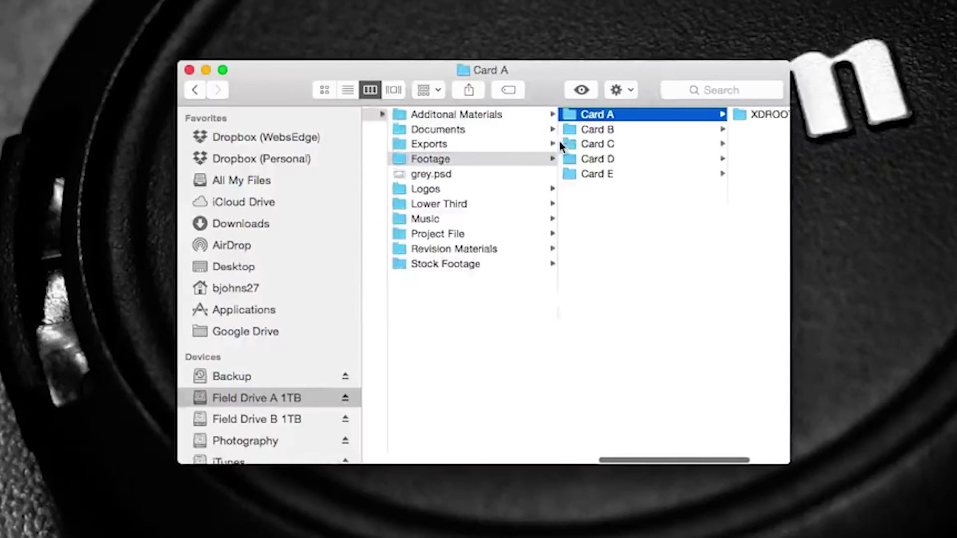
pyautogui.click(550, 186)
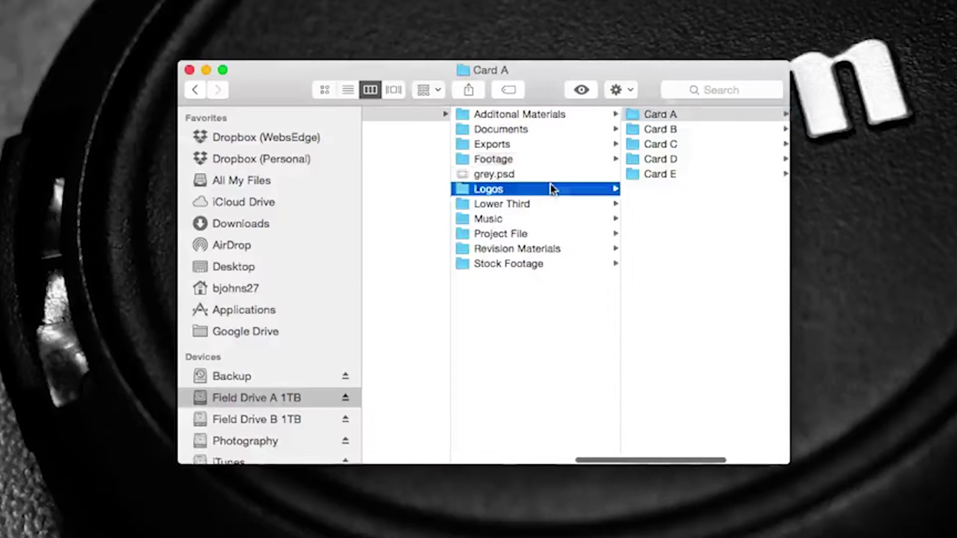
pyautogui.click(581, 203)
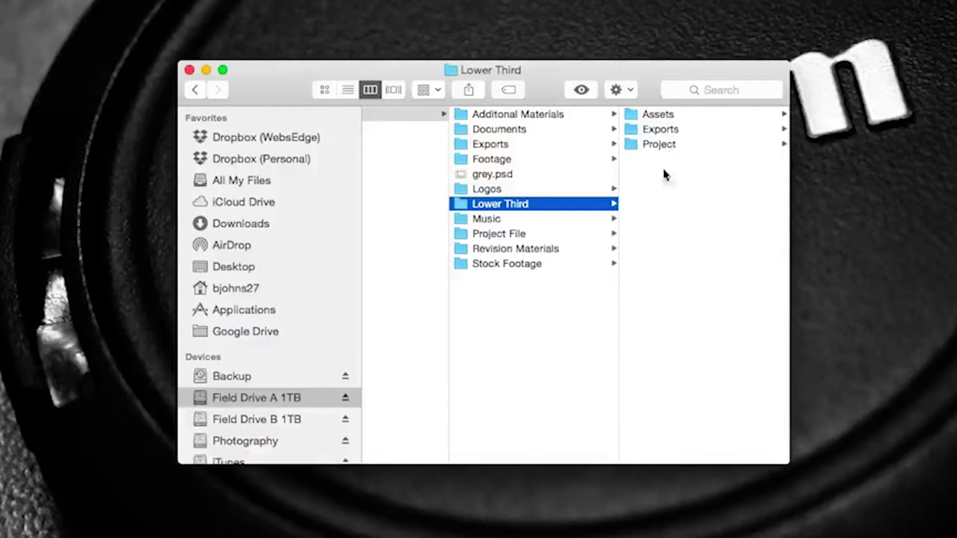
# Browse Music, Revision Materials and Stock Footage, returning to Project File's IBRO NYSDH_revised.prproj.
pyautogui.click(566, 219)
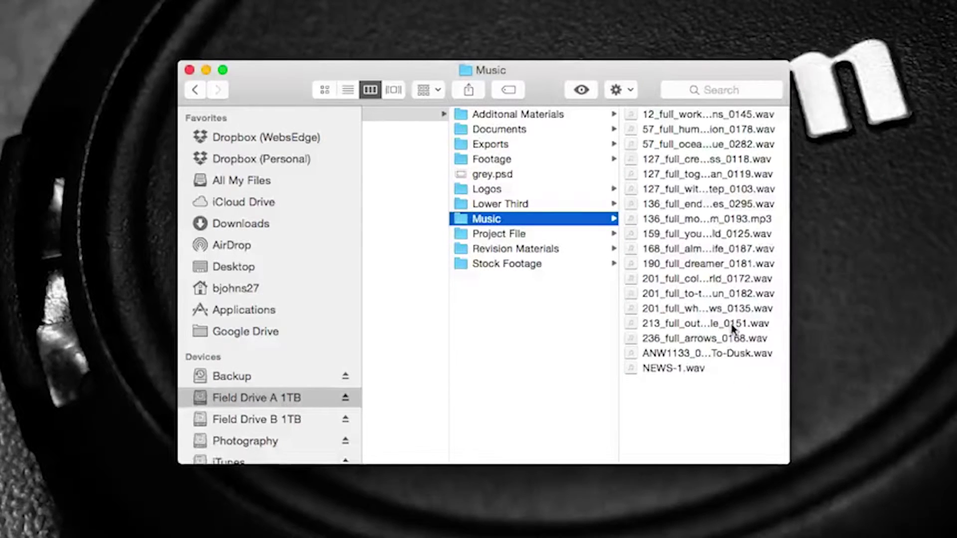
pyautogui.click(551, 236)
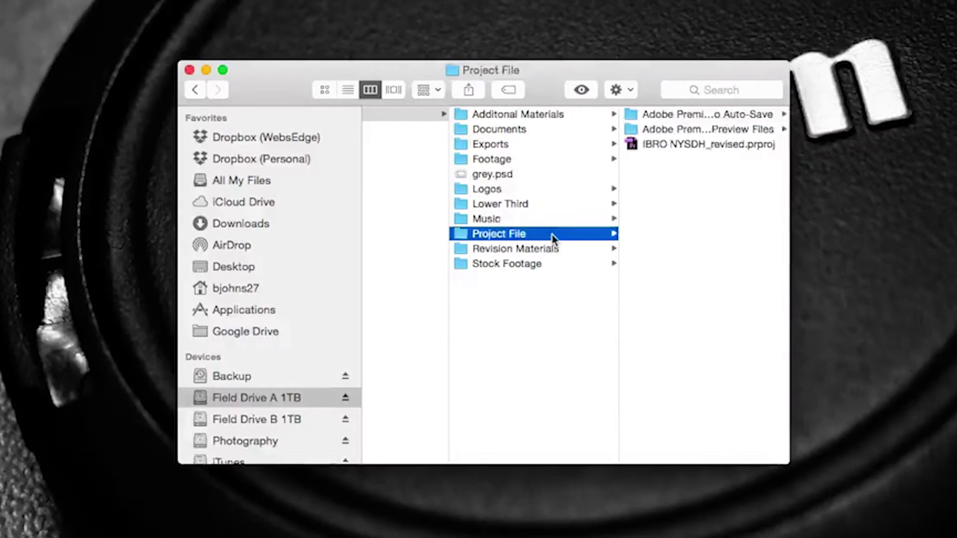
pyautogui.click(590, 252)
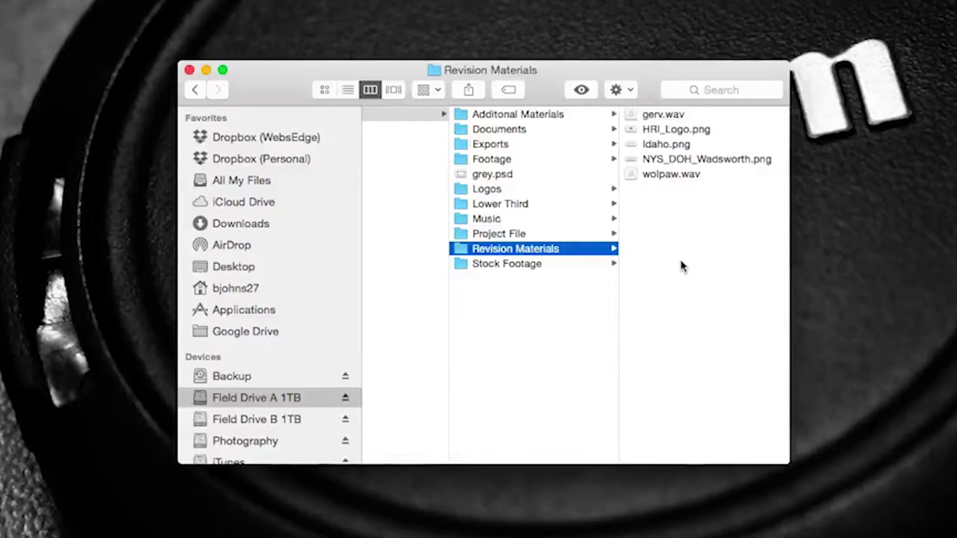
pyautogui.click(556, 266)
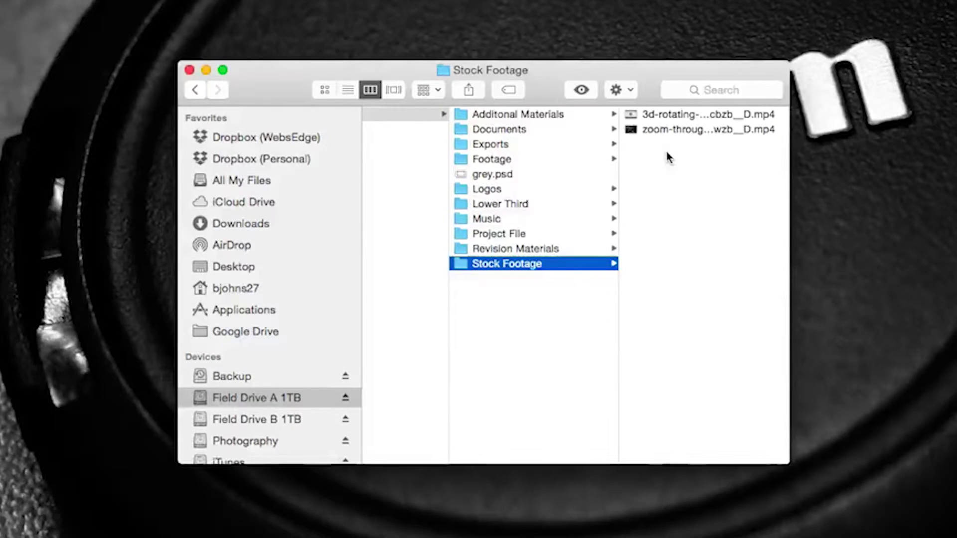
pyautogui.hscroll(-3, 592, 220)
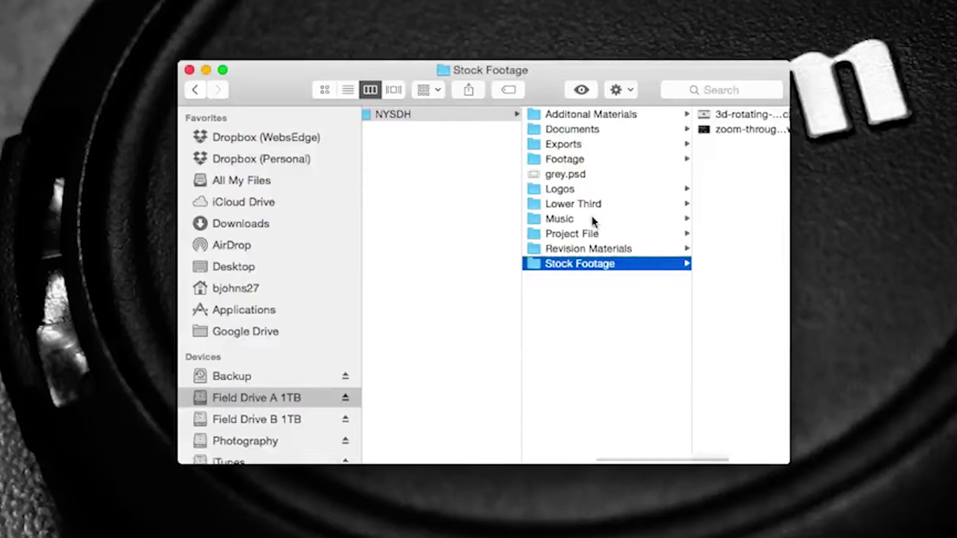
pyautogui.hscroll(-2, 592, 221)
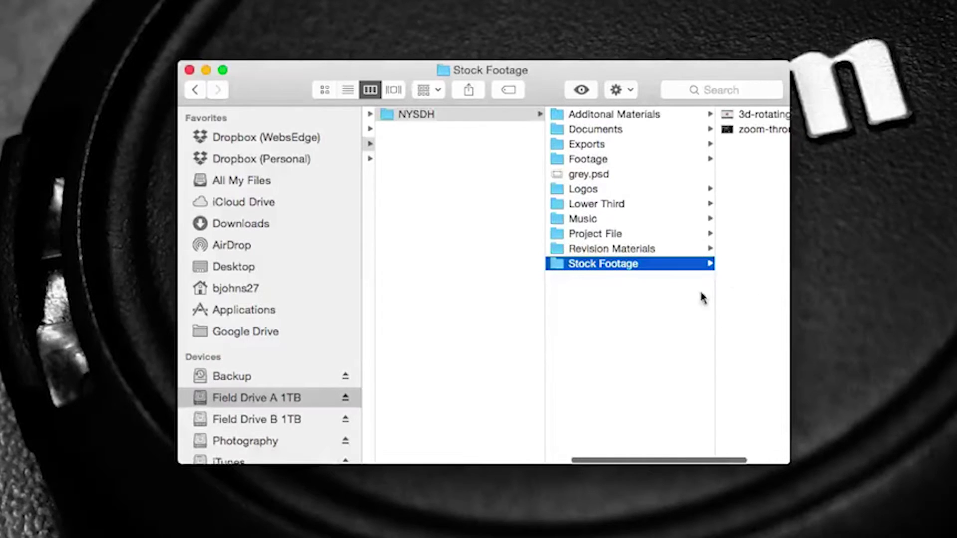
pyautogui.click(644, 233)
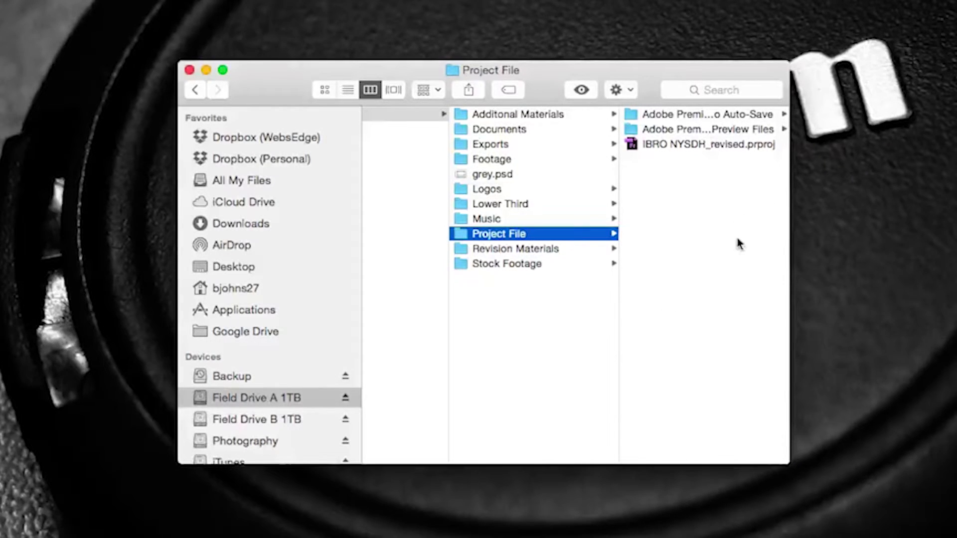
pyautogui.hscroll(-1, 738, 243)
pyautogui.hscroll(-1, 737, 242)
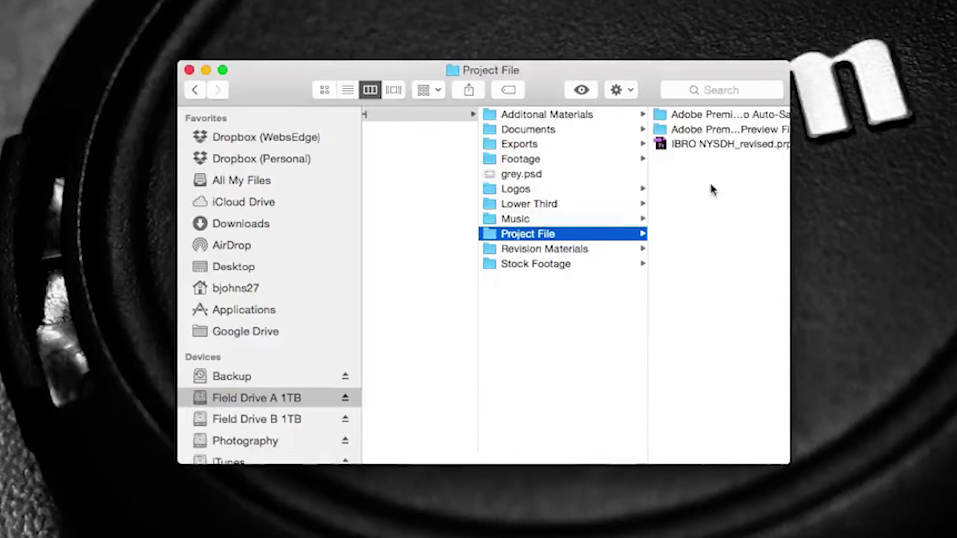
pyautogui.hscroll(-2, 712, 188)
pyautogui.hscroll(-1, 712, 189)
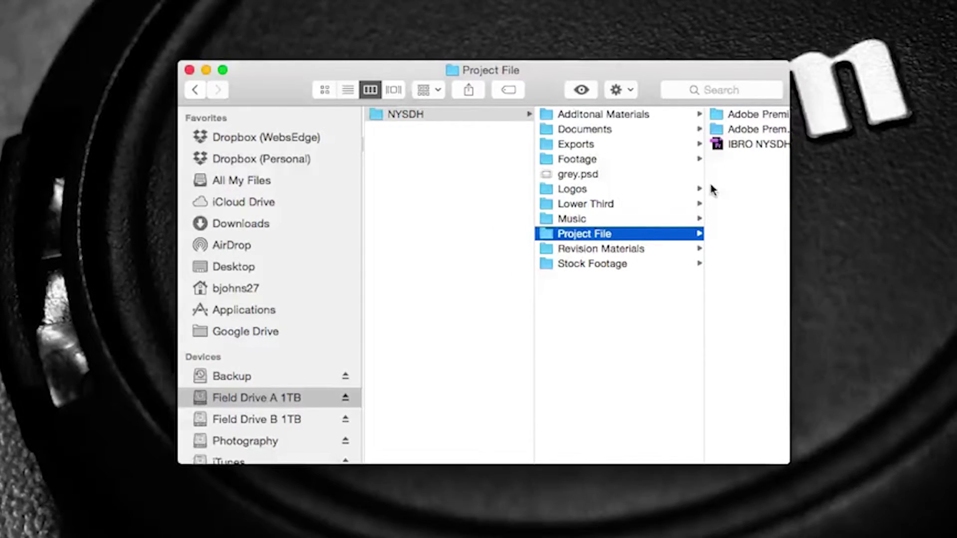
pyautogui.hscroll(1, 726, 207)
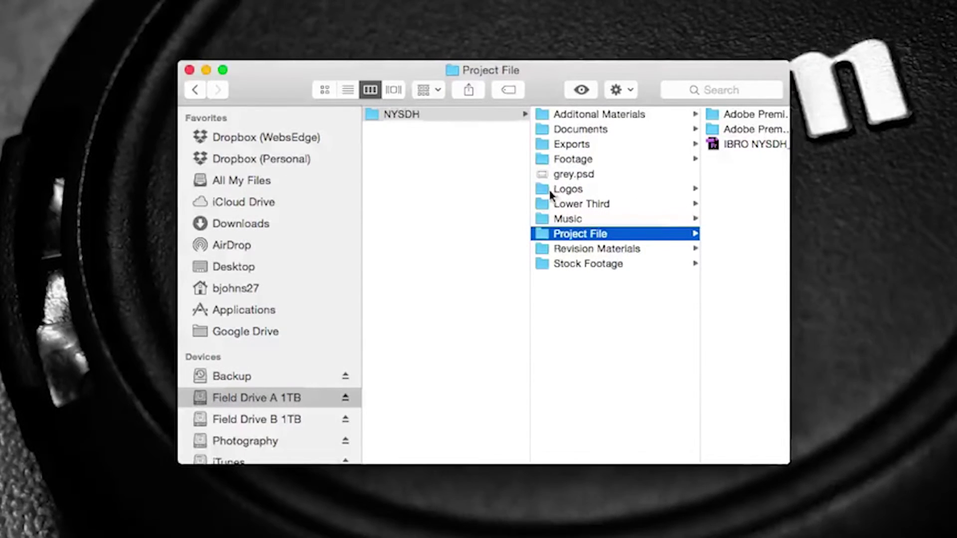
pyautogui.hscroll(-1, 551, 195)
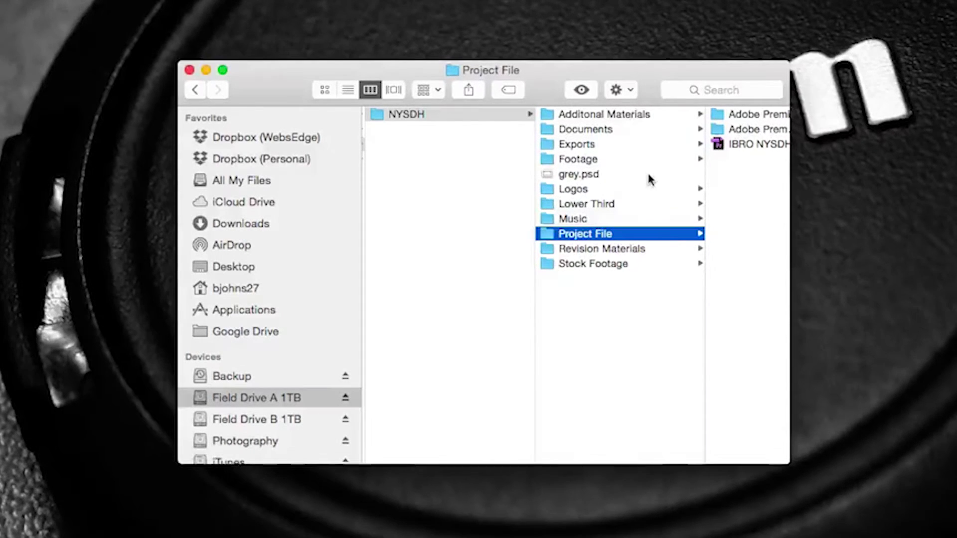
pyautogui.hscroll(1, 647, 174)
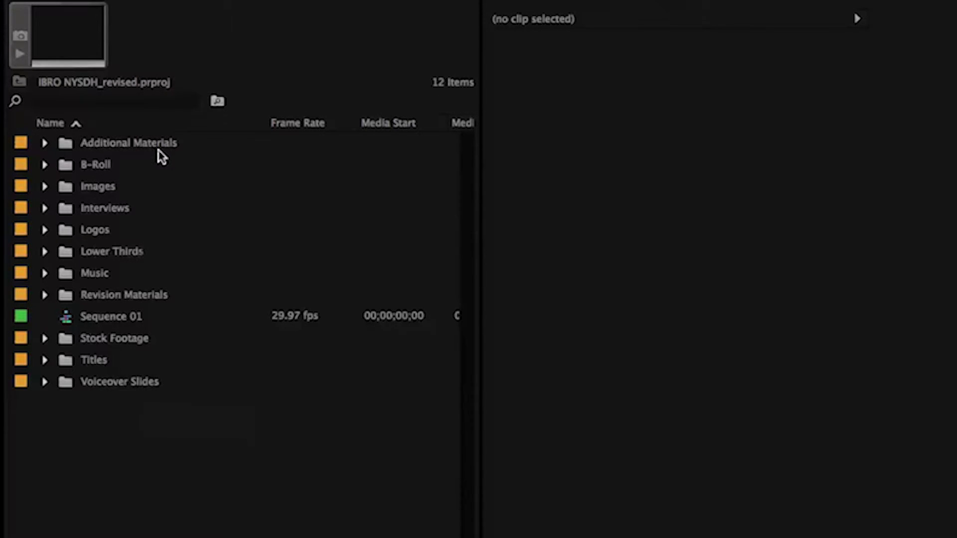
# Expand and collapse the Additional Materials, Logos, Lower Thirds and Music bins.
pyautogui.click(44, 143)
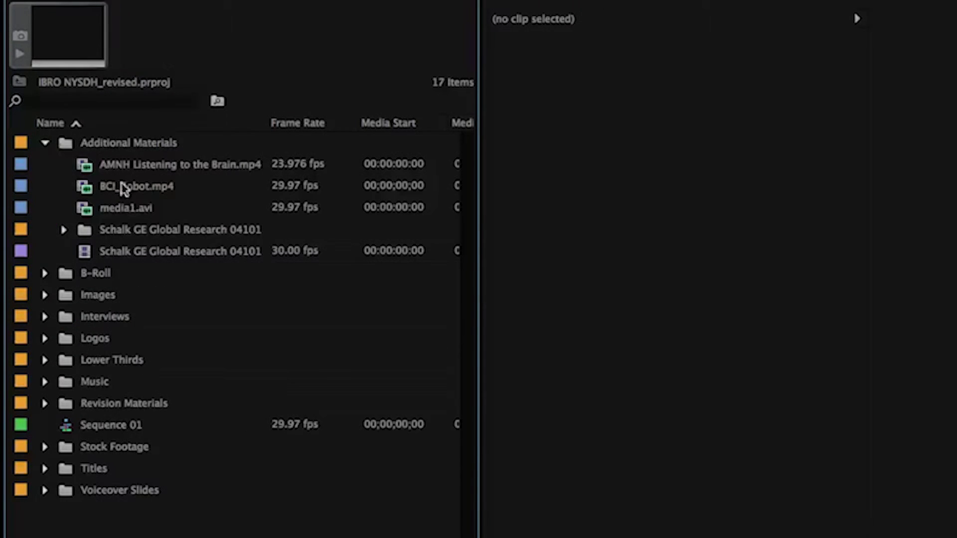
pyautogui.click(44, 143)
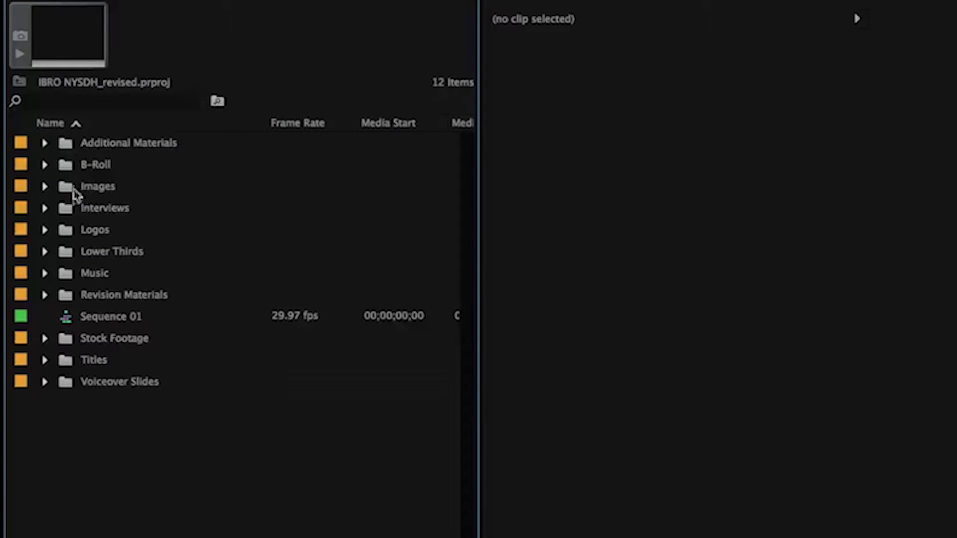
pyautogui.click(44, 230)
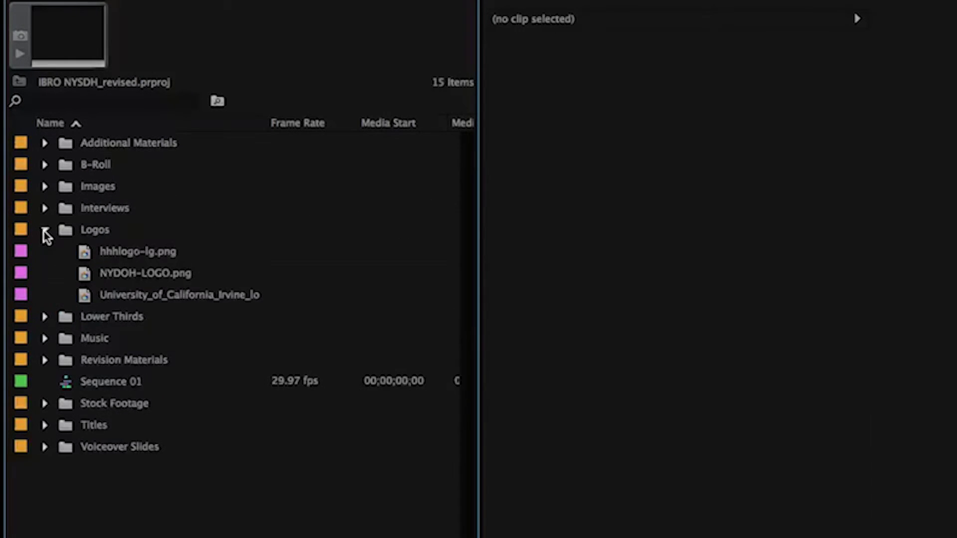
pyautogui.click(44, 230)
pyautogui.click(44, 252)
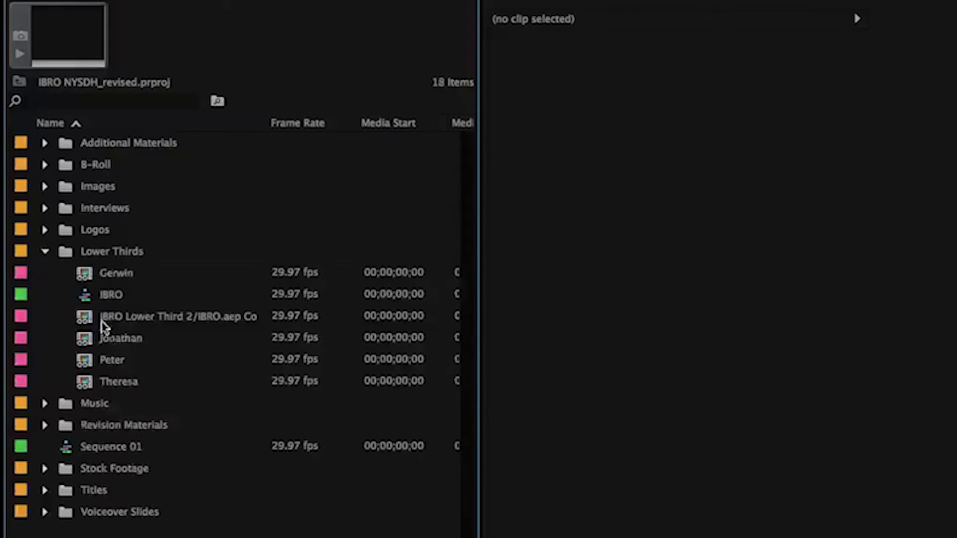
pyautogui.click(44, 251)
pyautogui.click(45, 273)
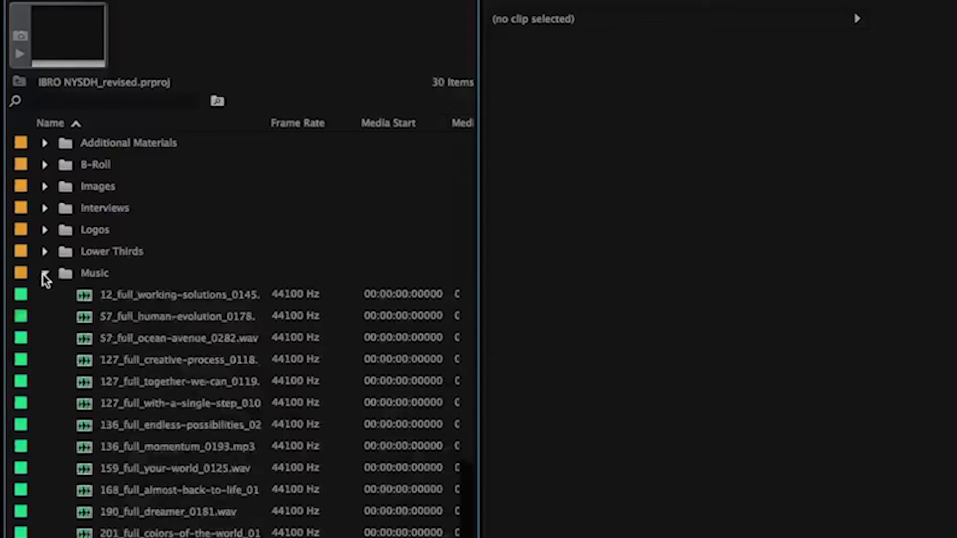
pyautogui.click(45, 273)
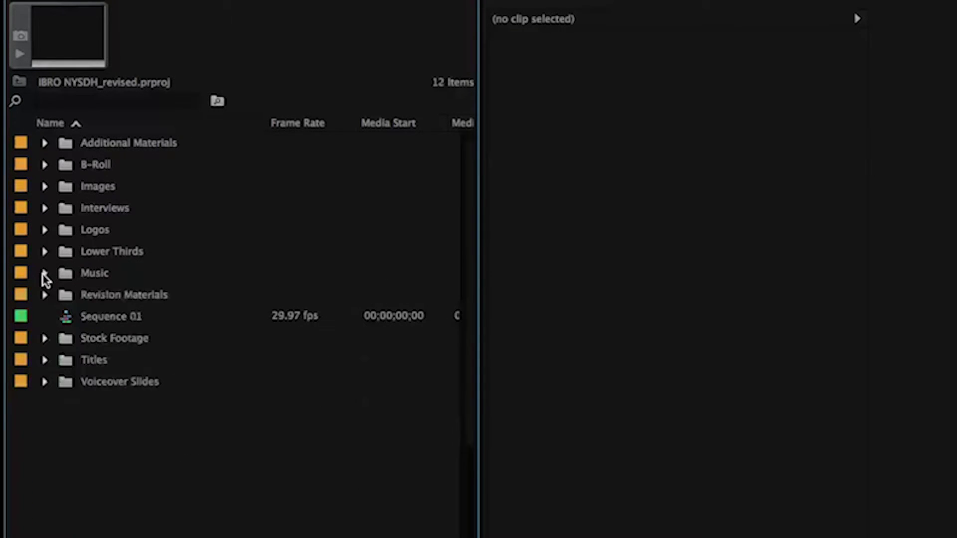
# Peek into Interviews, then open B-Roll › Exteriors listing its twelve MXF clips.
pyautogui.click(45, 209)
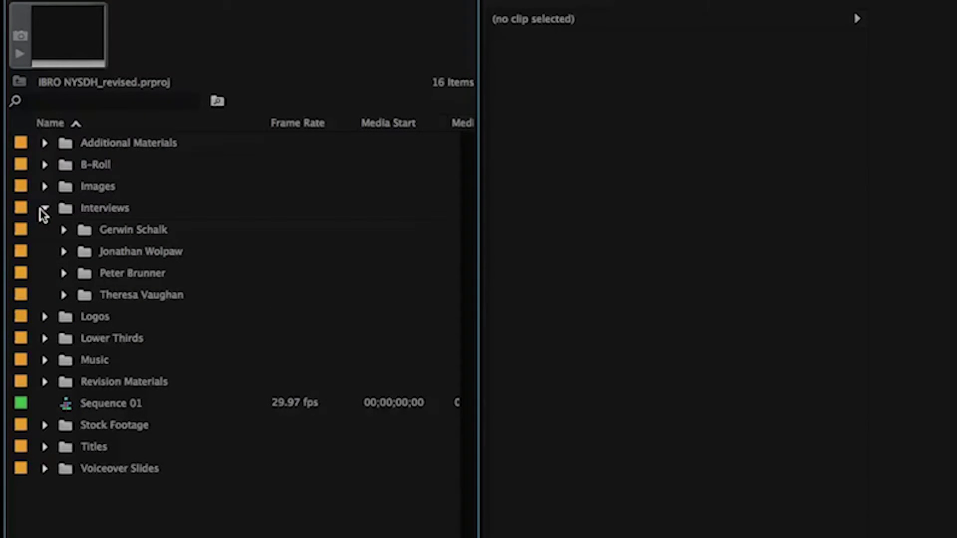
pyautogui.click(45, 209)
pyautogui.click(45, 164)
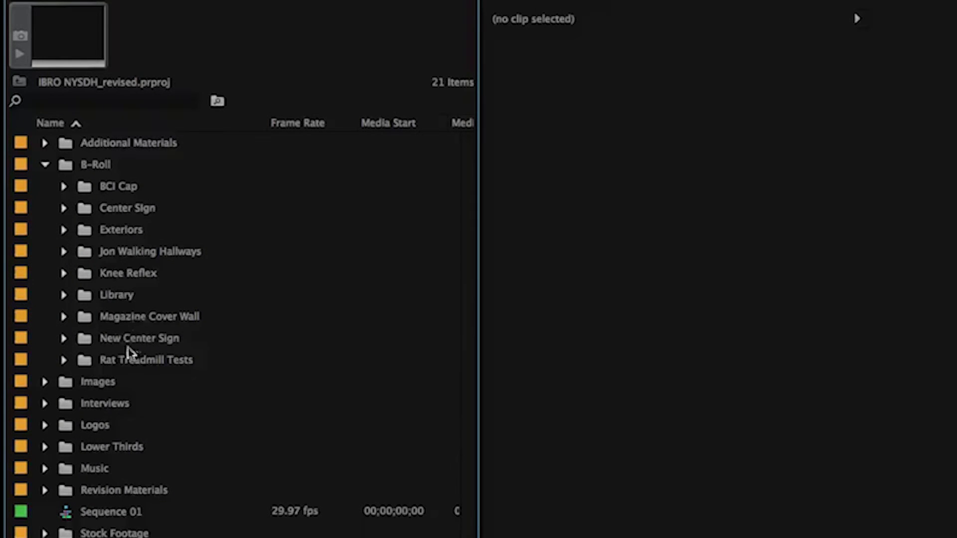
pyautogui.click(64, 229)
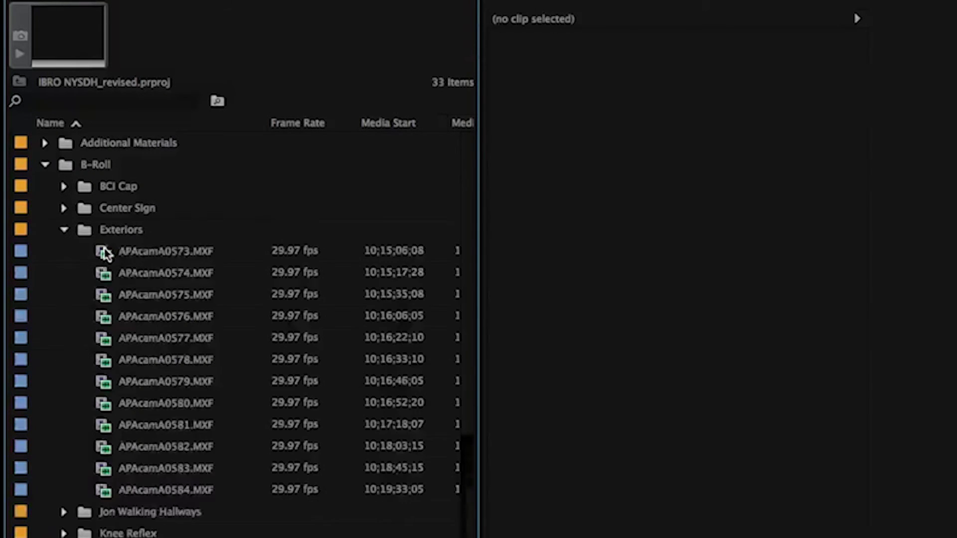
# Preview Exteriors clips APAcamA0573, APAcamA0574 and APAcamA0576, then collapse Exteriors.
pyautogui.doubleClick(109, 251)
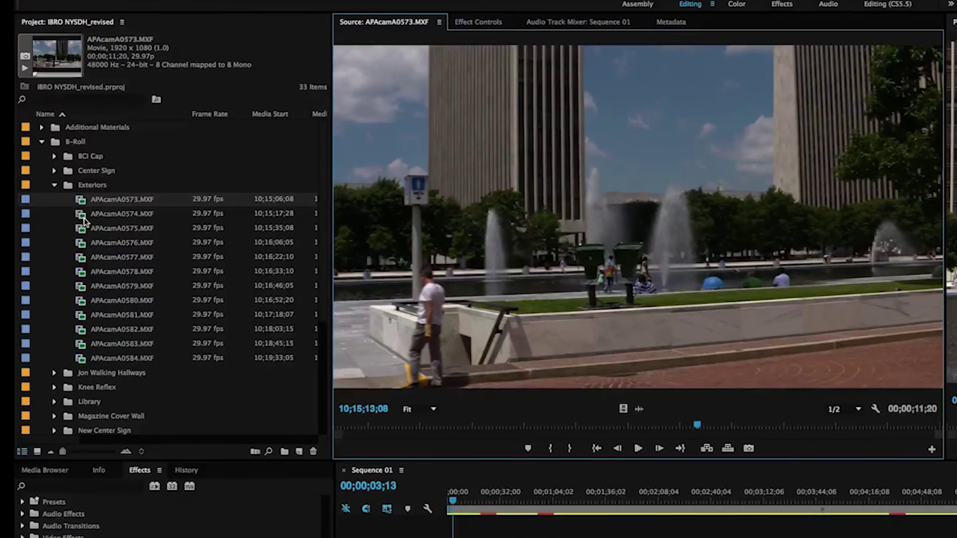
pyautogui.doubleClick(84, 218)
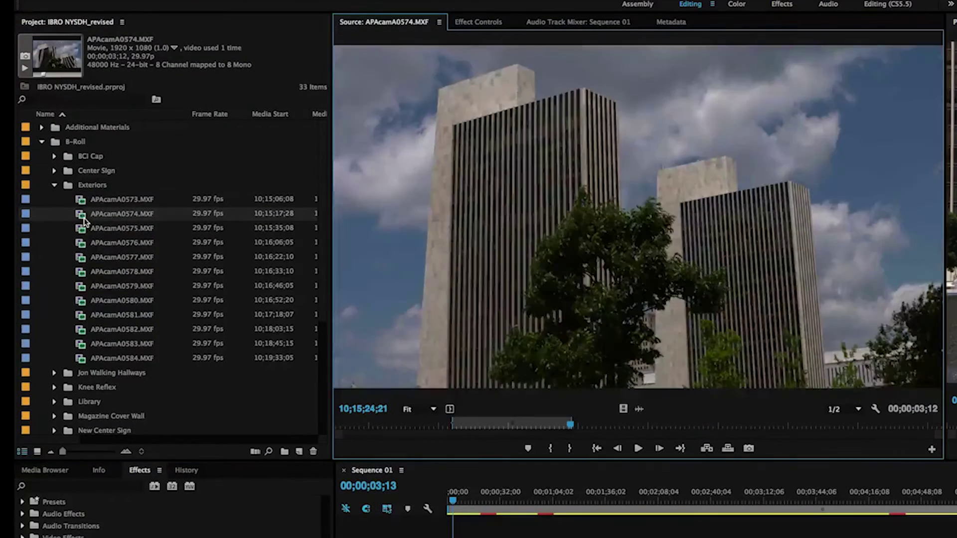
pyautogui.doubleClick(81, 245)
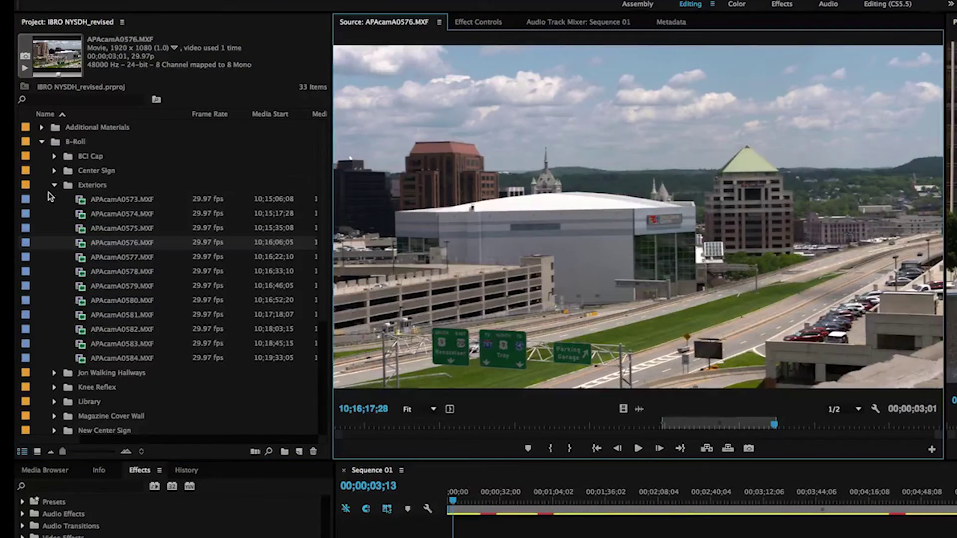
pyautogui.click(54, 184)
# Preview Center Sign clip APAcamA0586, scrubbing to the full Wadsworth Center sign, then collapse it.
pyautogui.click(55, 170)
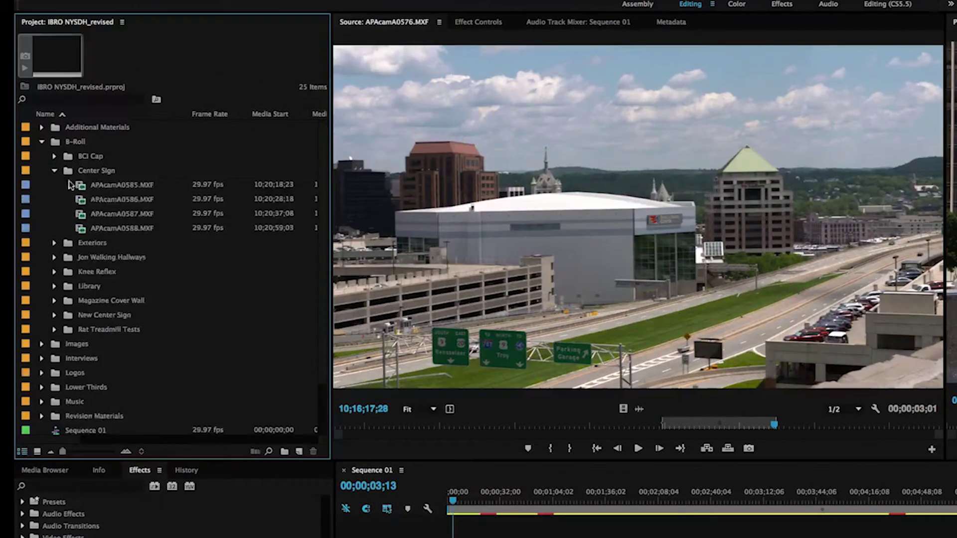
pyautogui.doubleClick(81, 200)
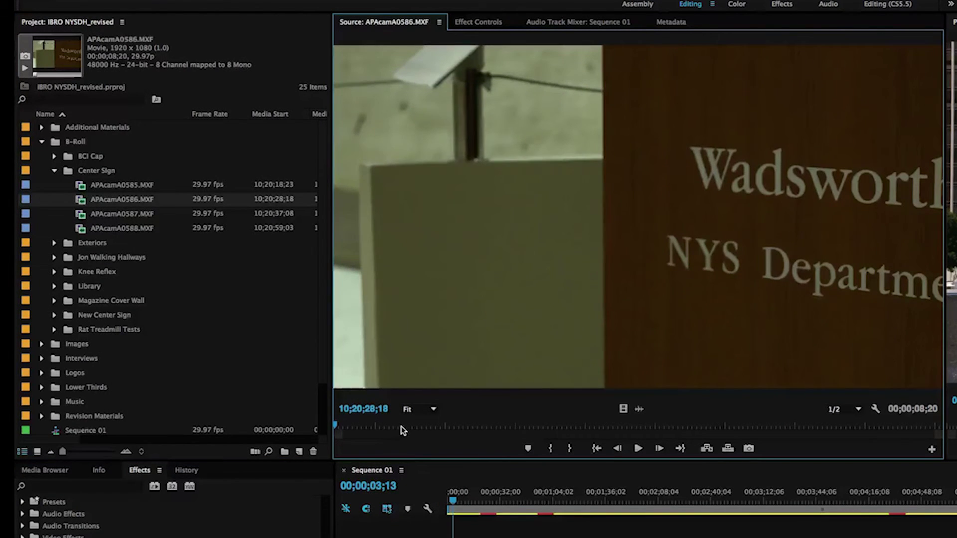
pyautogui.moveTo(402, 428); pyautogui.dragTo(694, 426)
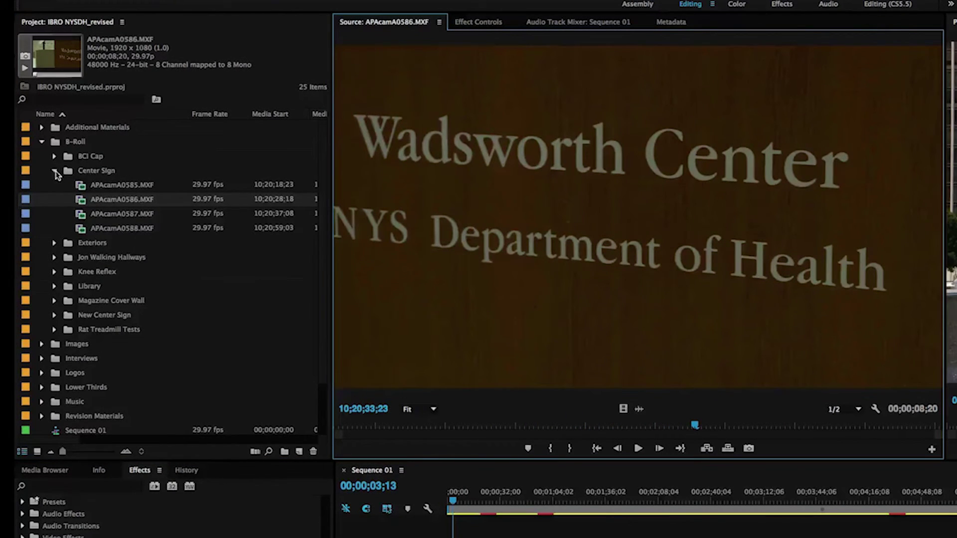
pyautogui.click(54, 171)
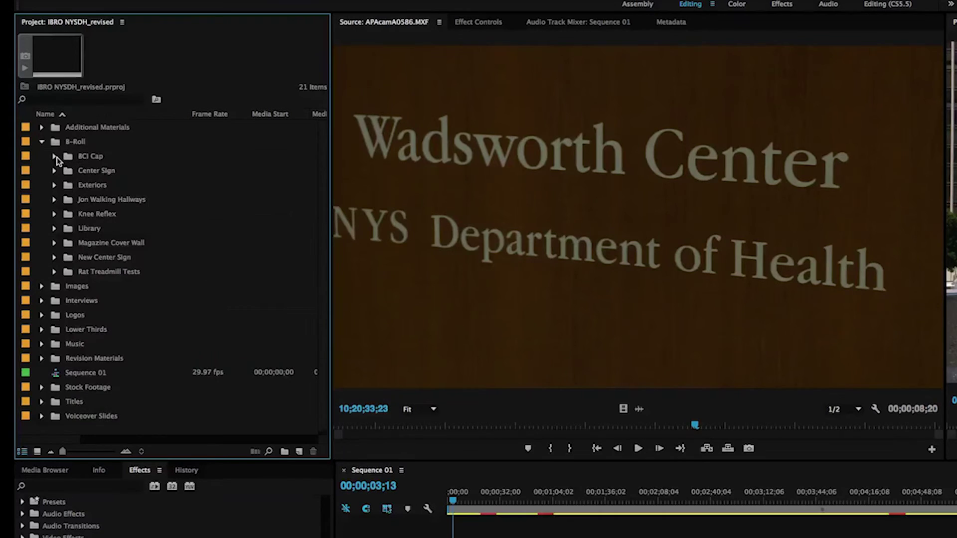
# Preview BCI Cap clip APAcamA0537, then collapse BCI Cap and B-Roll.
pyautogui.click(55, 156)
pyautogui.doubleClick(82, 184)
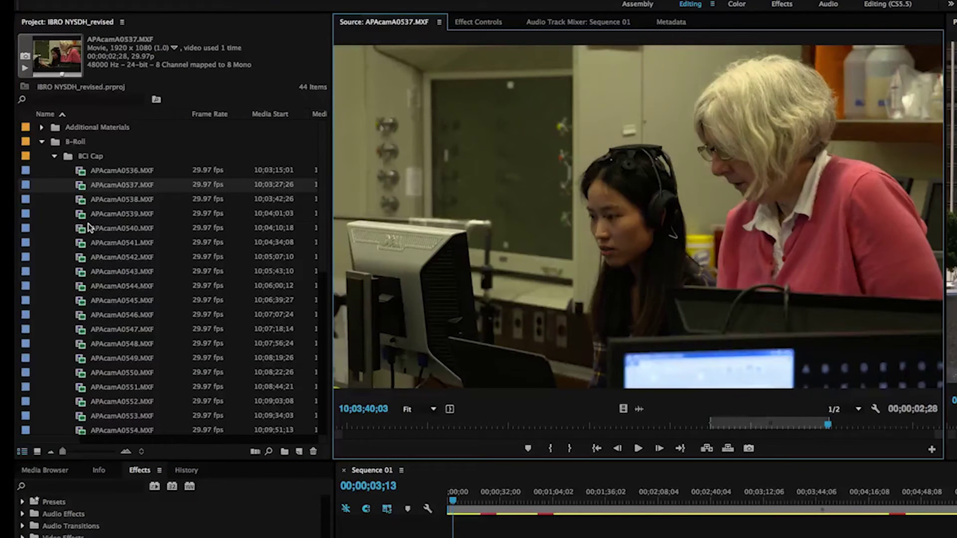
pyautogui.click(52, 157)
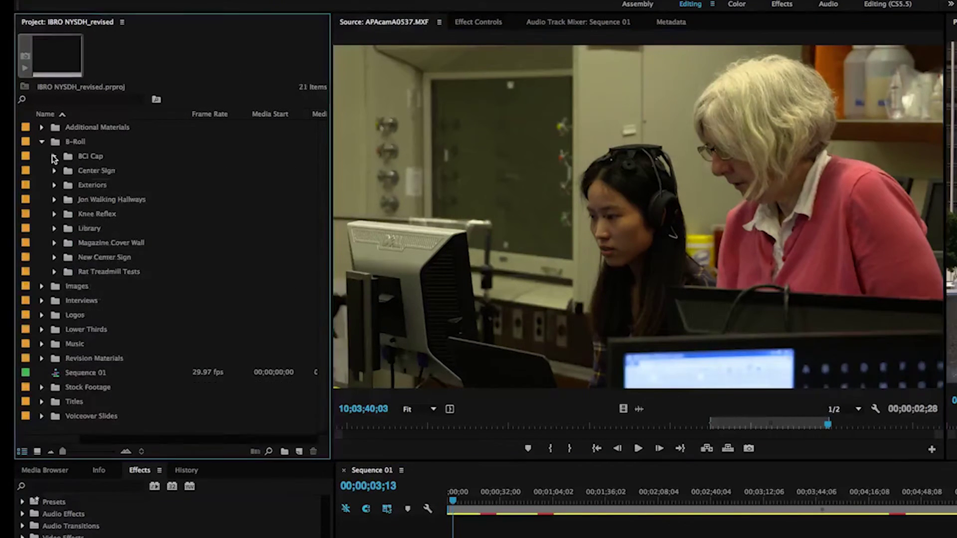
pyautogui.click(42, 142)
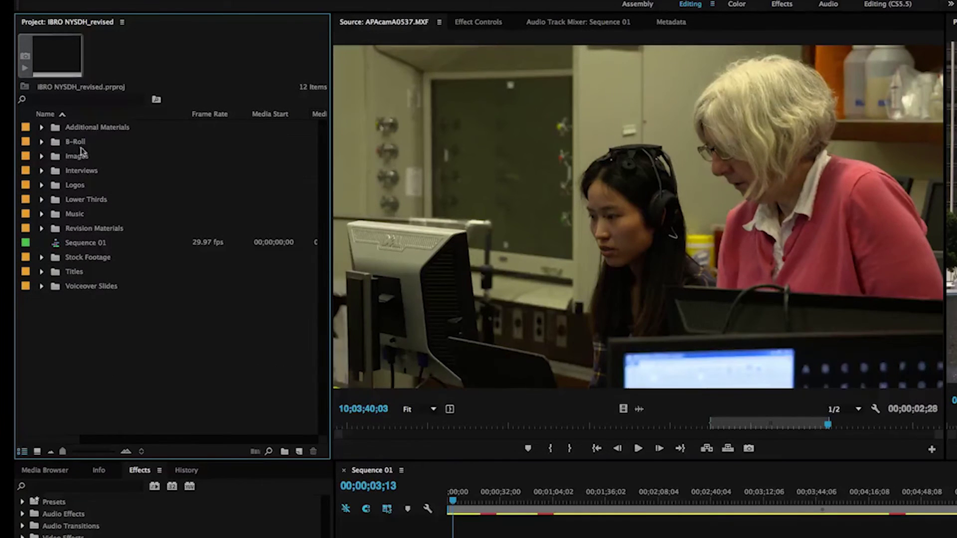